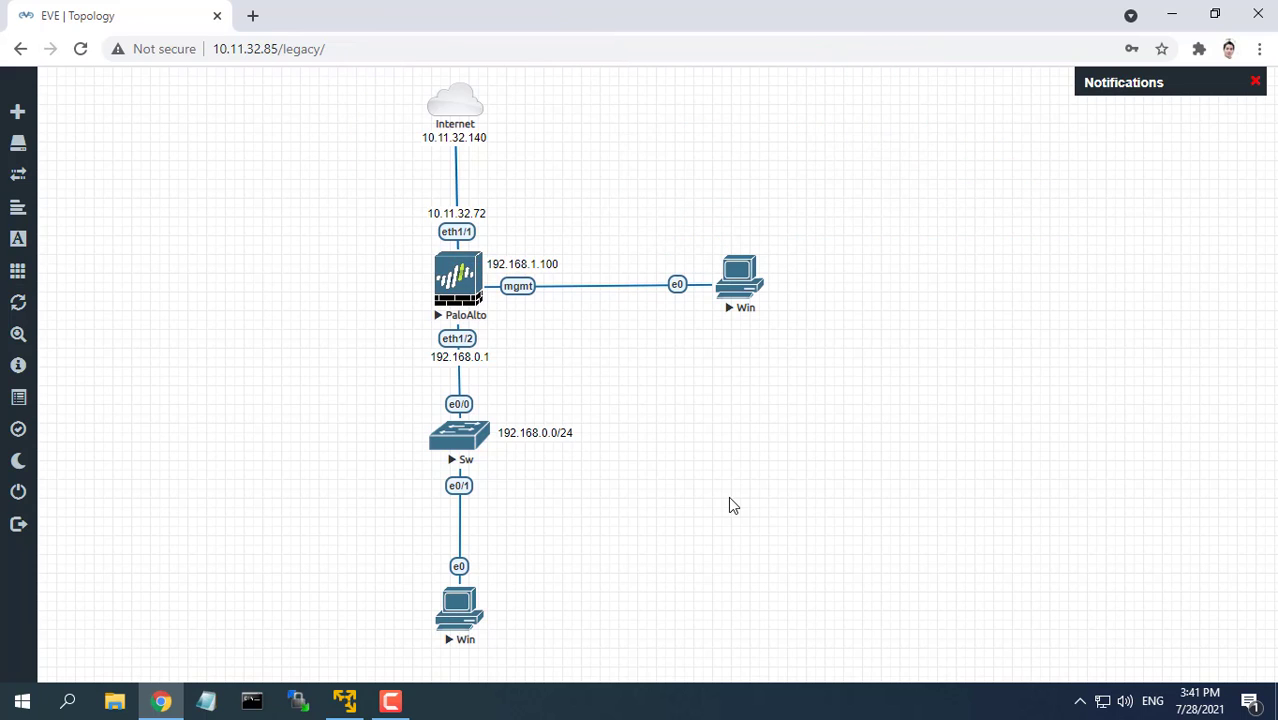
Step: Launch the Windows management PC's console in EVE-NG to reach the firewall dashboard
{"action": "left_click", "coordinate": [726, 306]}
{"action": "left_click", "coordinate": [803, 172]}
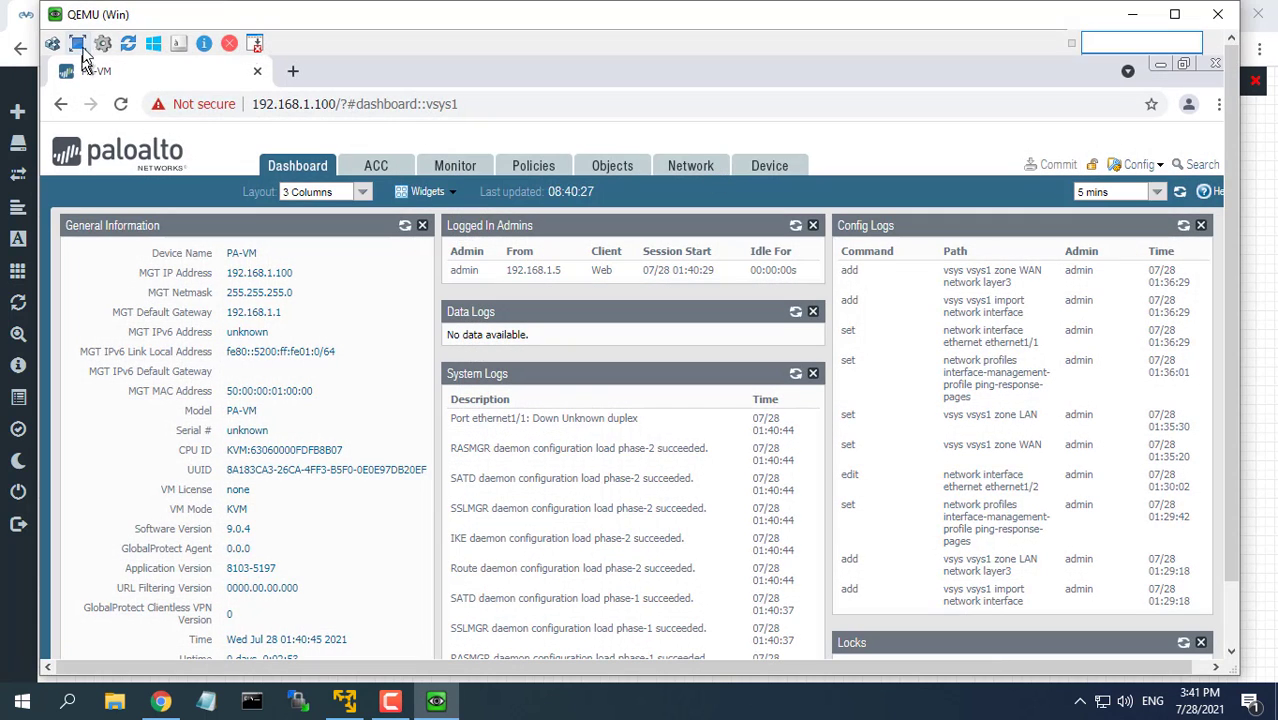
Step: Create a Layer3 security zone named WAN under Network > Zones
{"action": "left_click", "coordinate": [77, 43]}
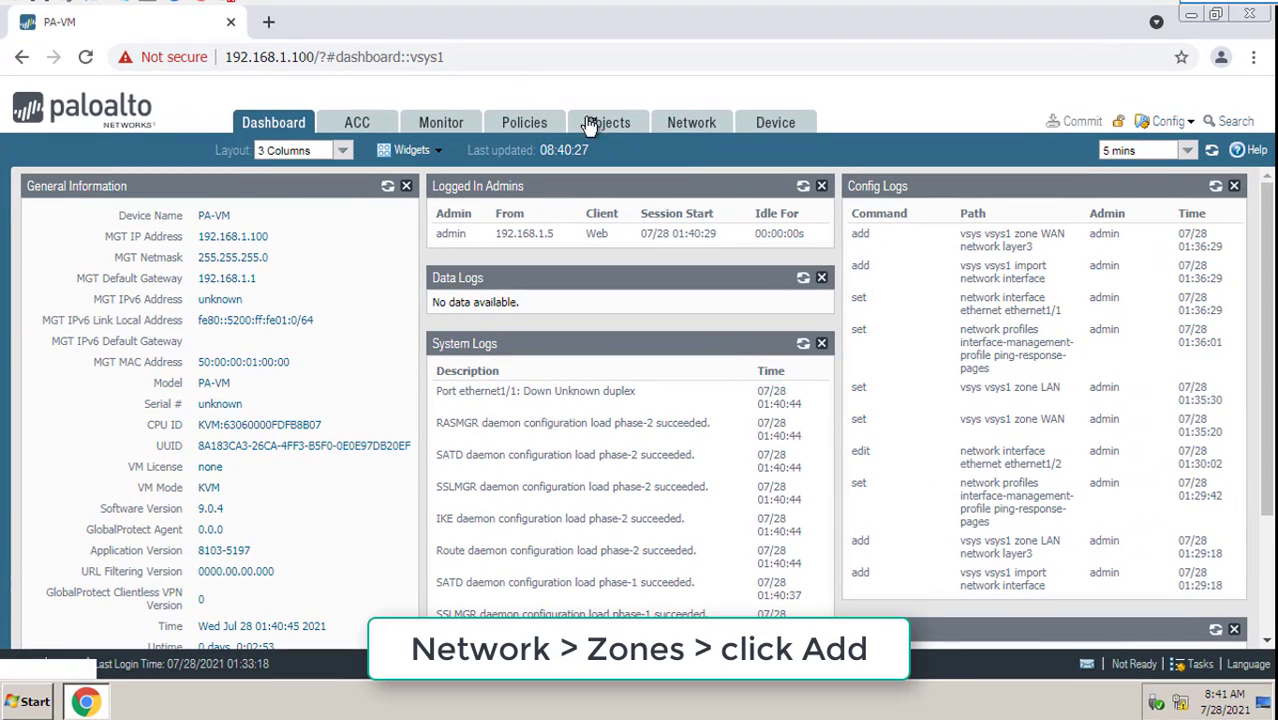
{"action": "left_click", "coordinate": [693, 133]}
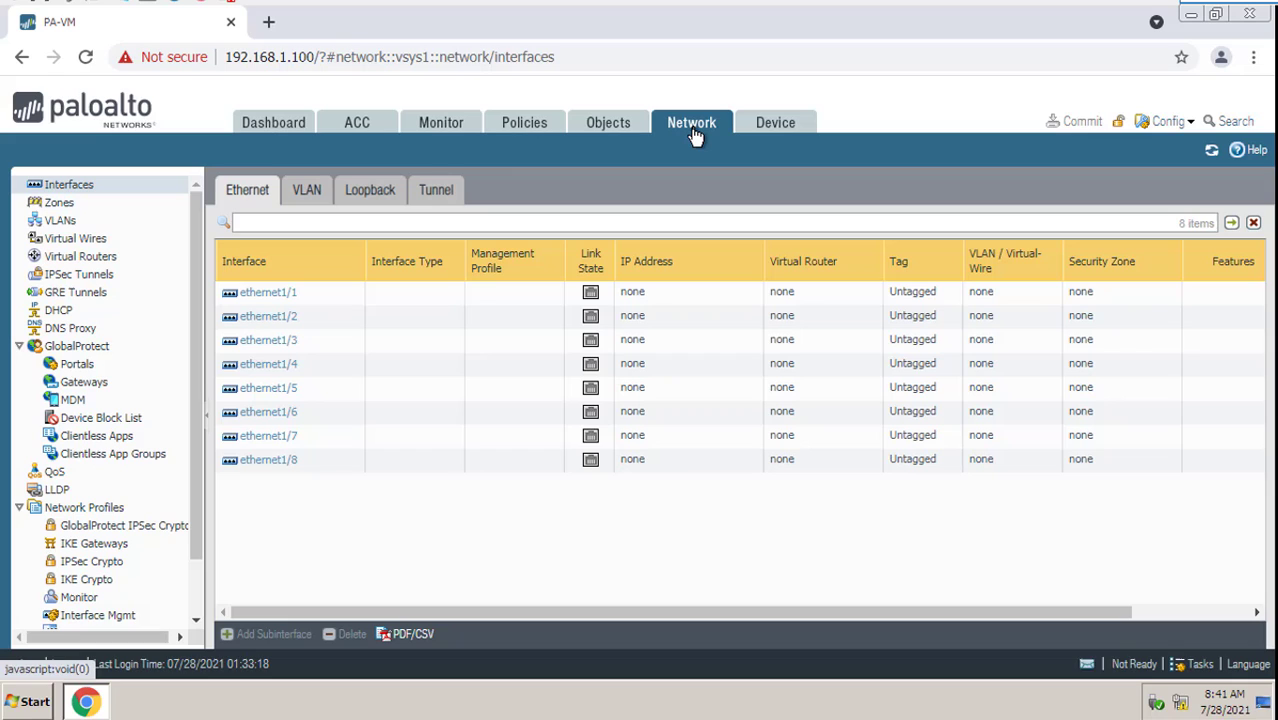
{"action": "left_click", "coordinate": [76, 206]}
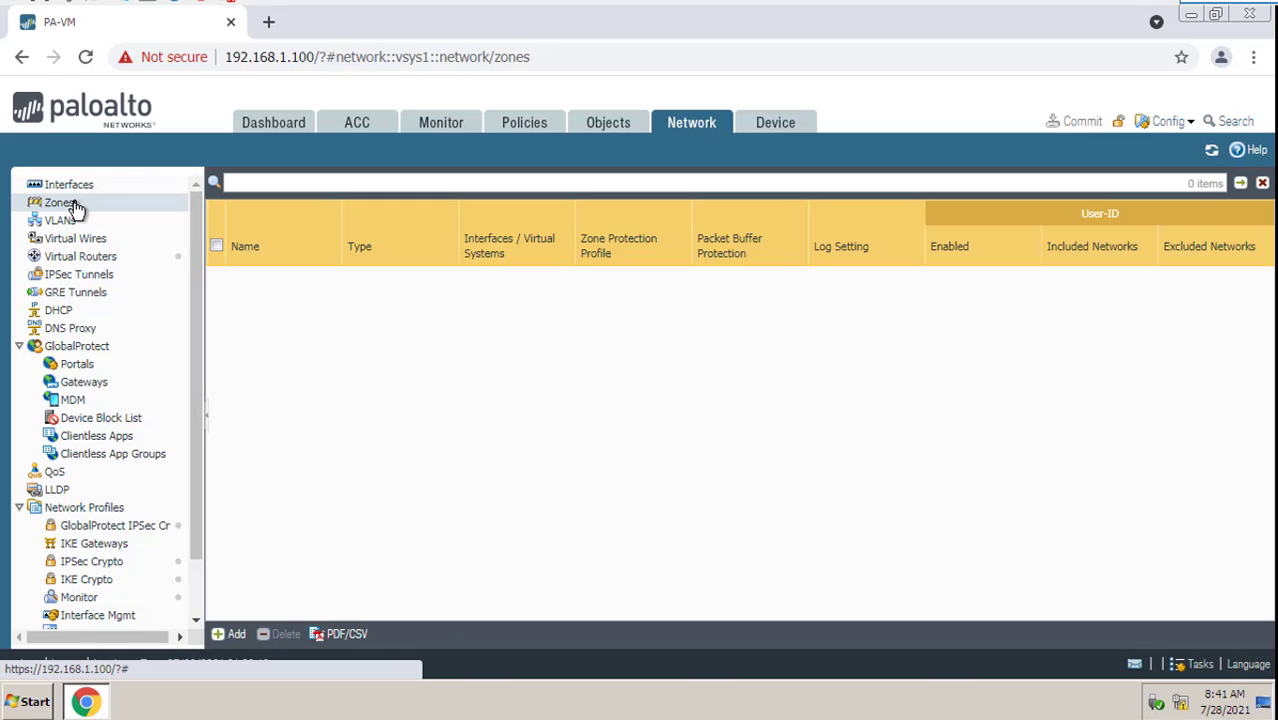
{"action": "left_click", "coordinate": [231, 634]}
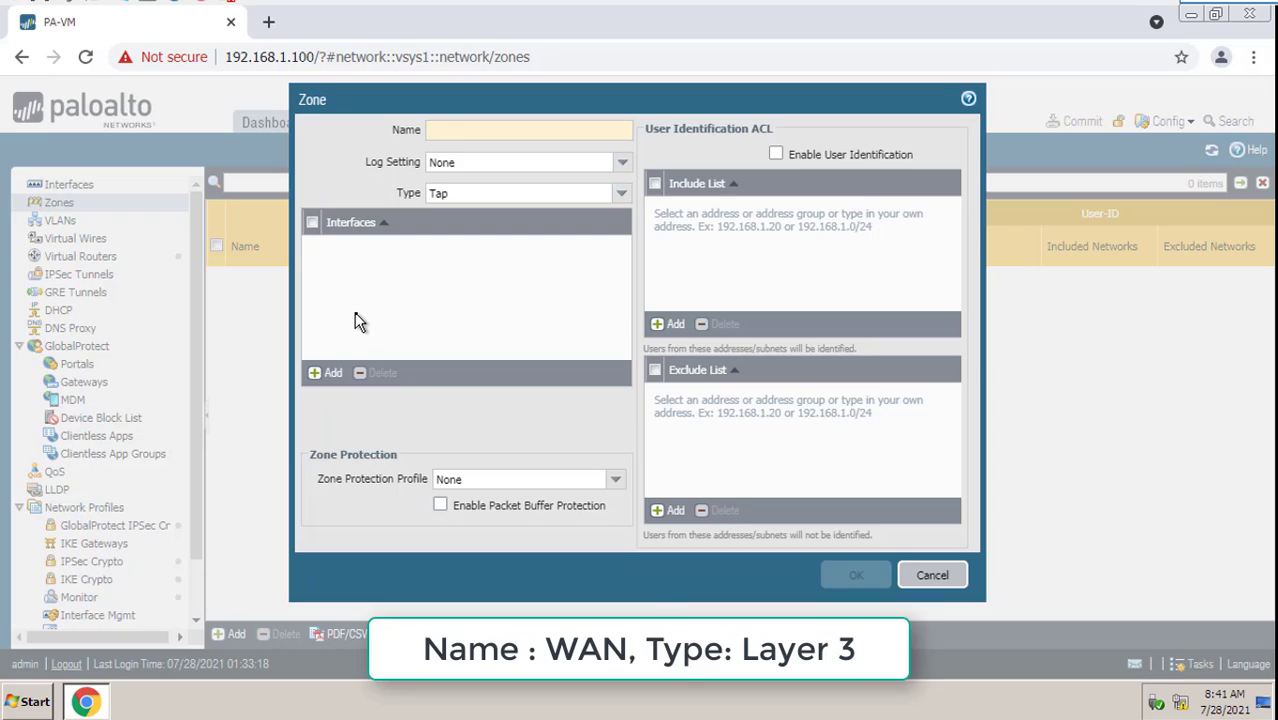
{"action": "type", "text": "WAN"}
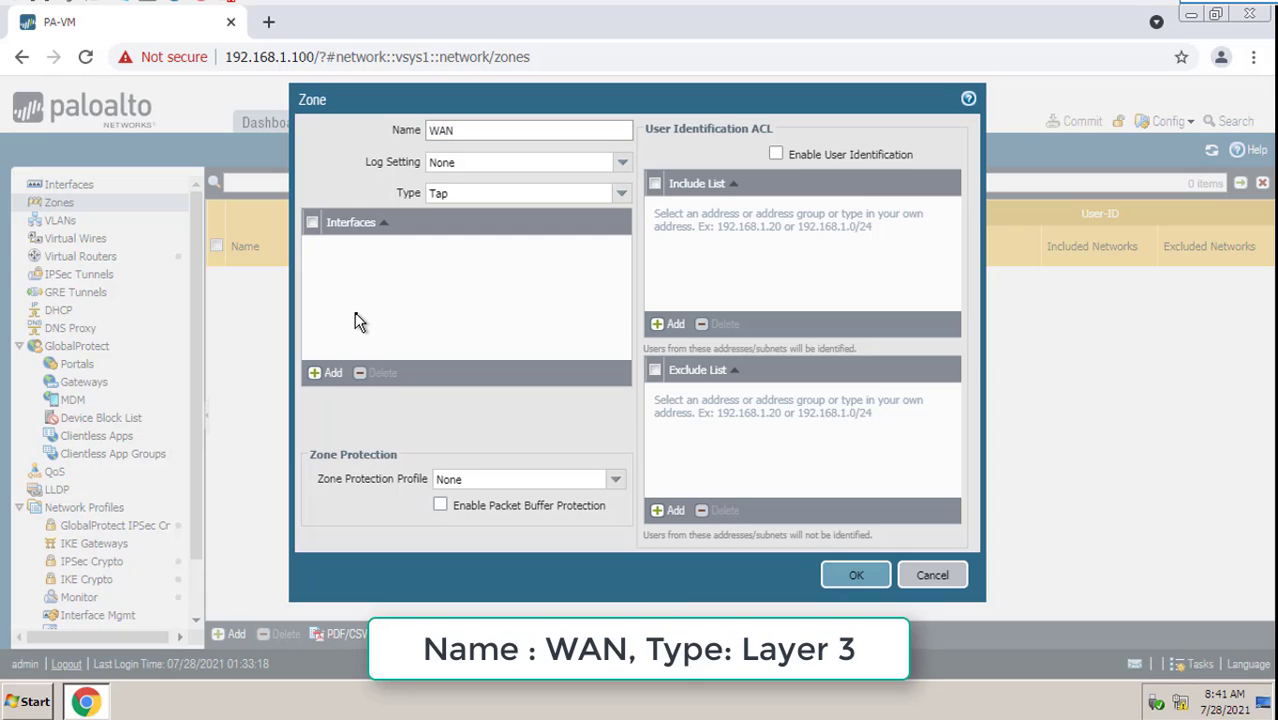
{"action": "left_click", "coordinate": [619, 193]}
{"action": "left_click", "coordinate": [478, 274]}
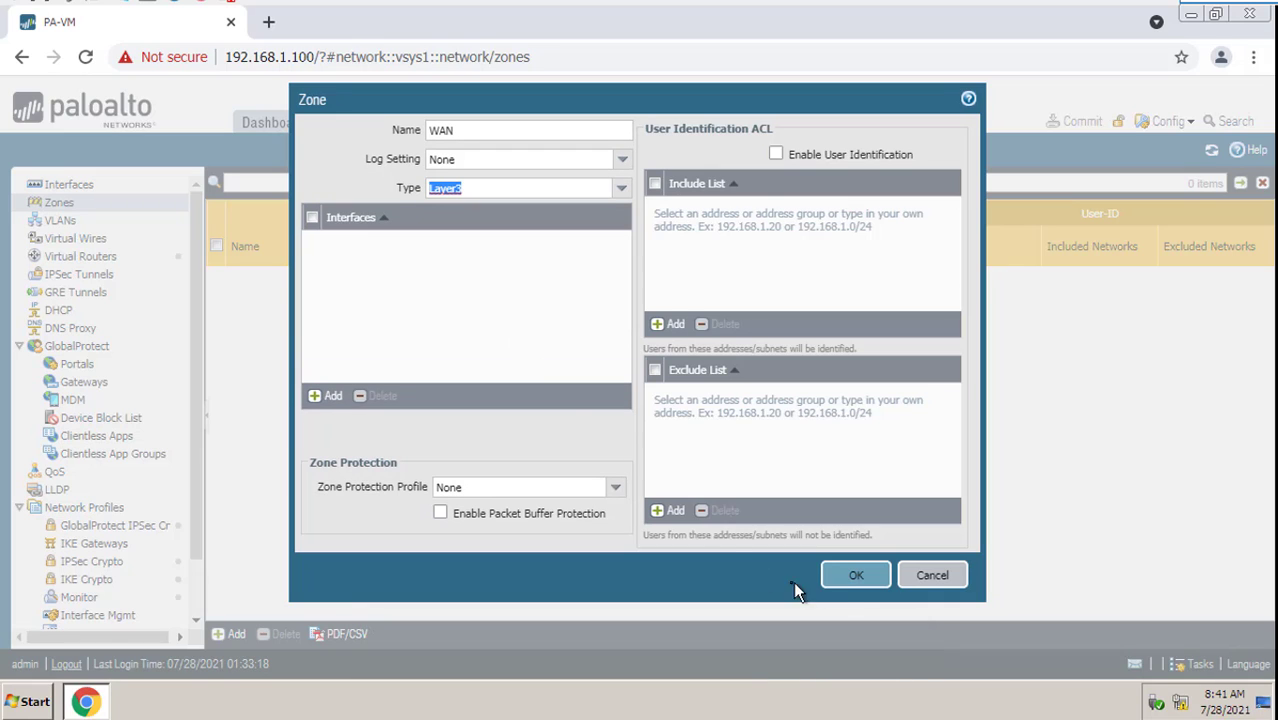
{"action": "left_click", "coordinate": [841, 585]}
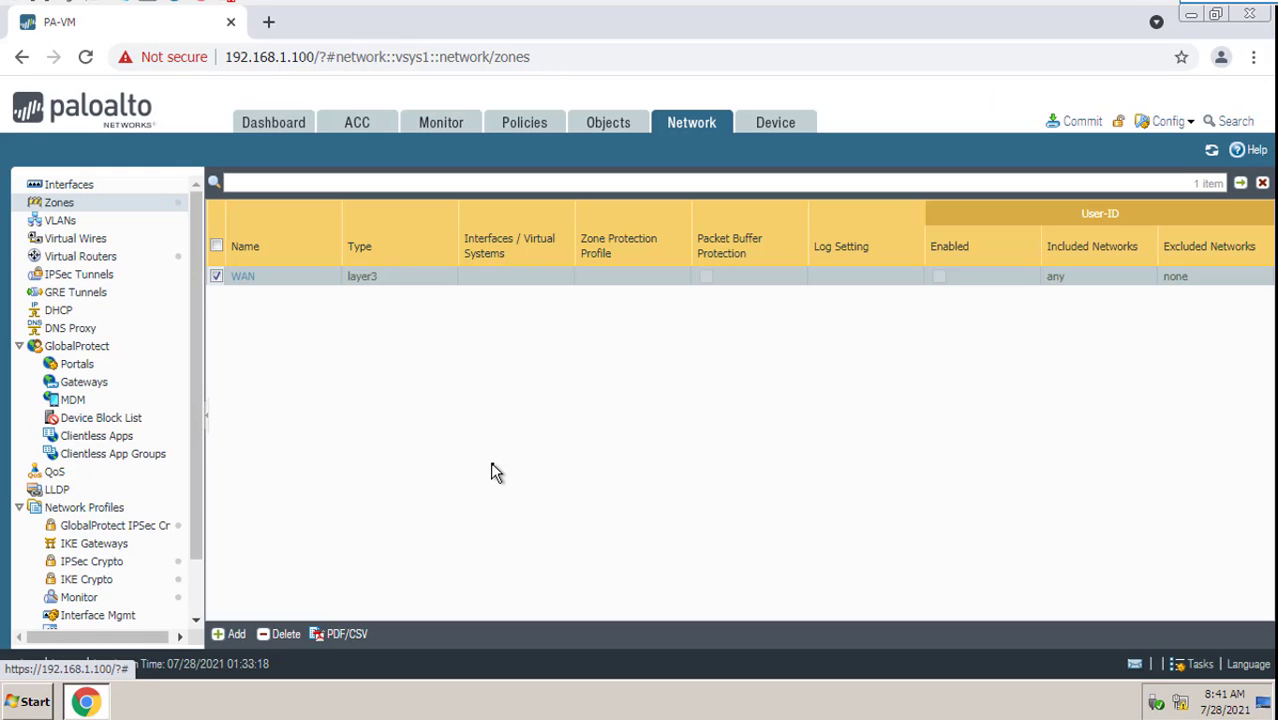
Step: Create a second Layer3 security zone named LAN
{"action": "left_click", "coordinate": [230, 634]}
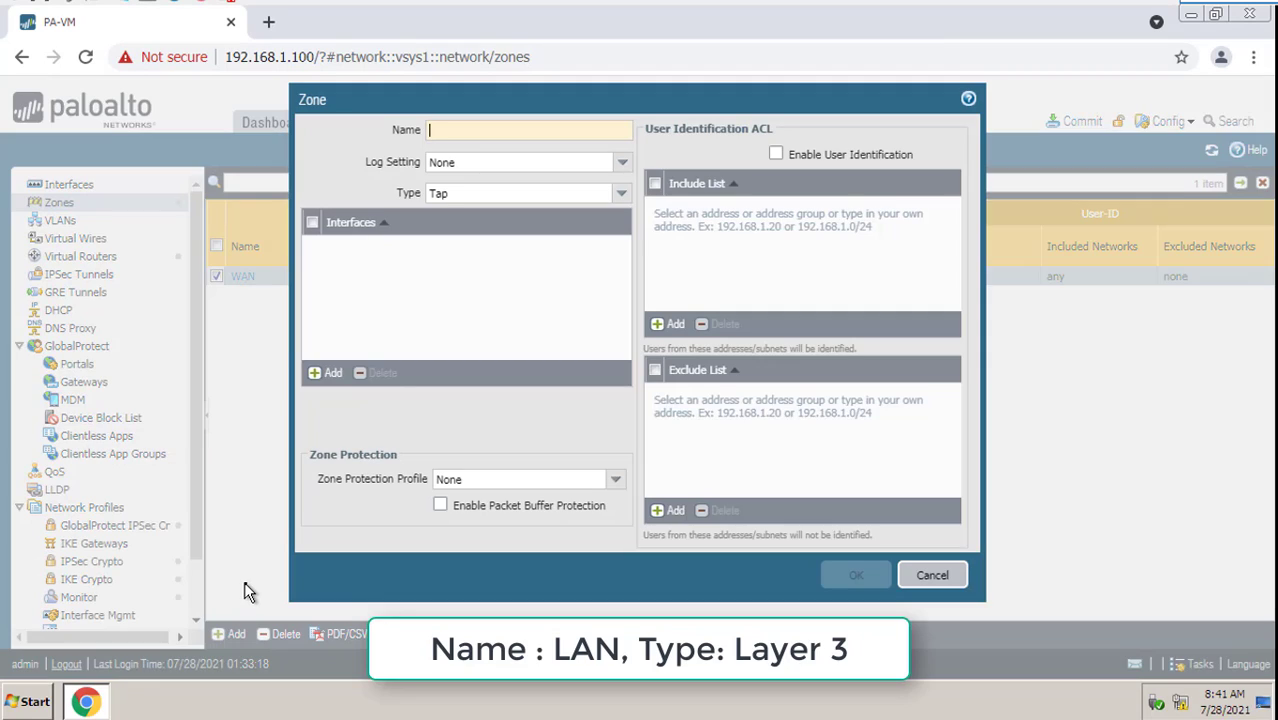
{"action": "type", "text": "LAN"}
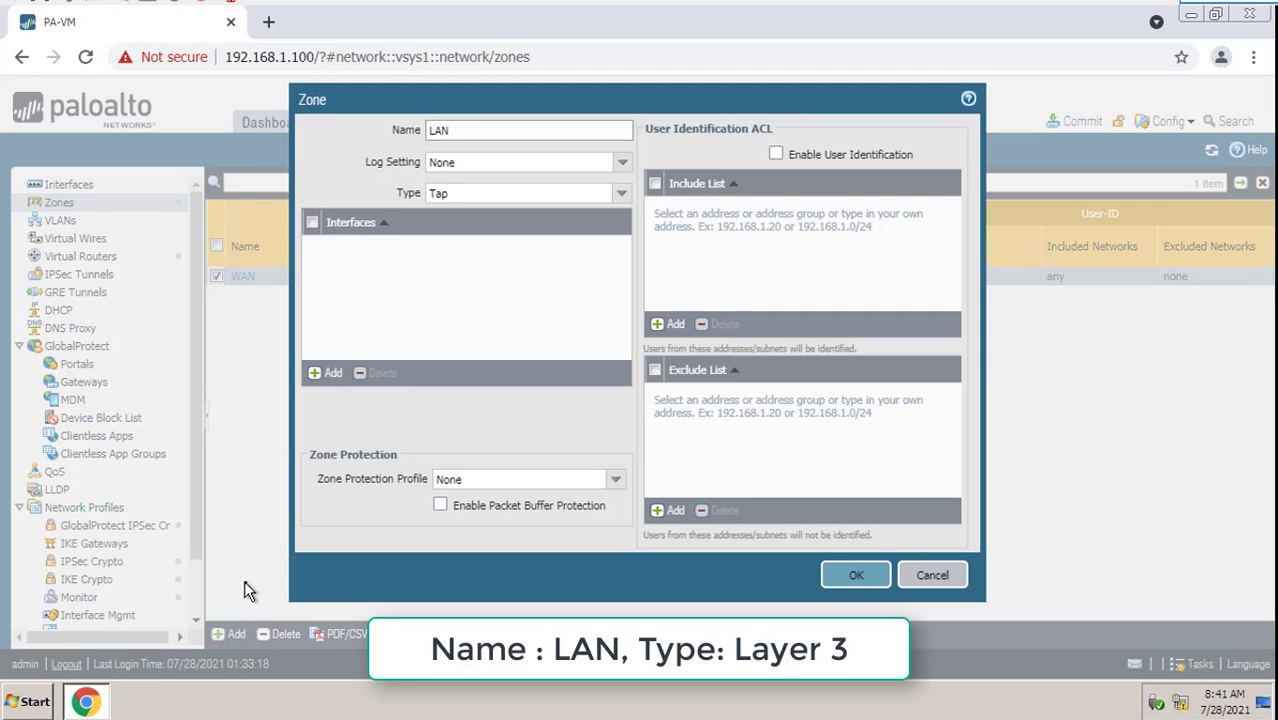
{"action": "left_click", "coordinate": [621, 193]}
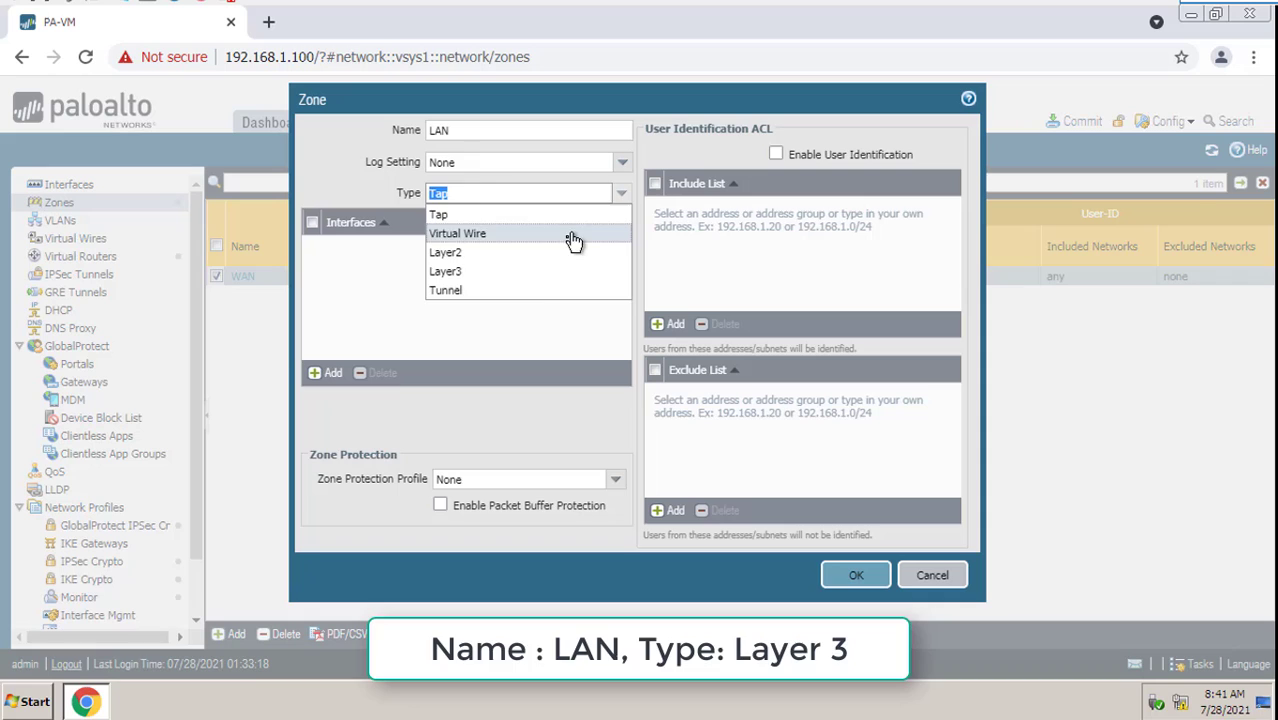
{"action": "left_click", "coordinate": [568, 271]}
{"action": "left_click", "coordinate": [840, 578]}
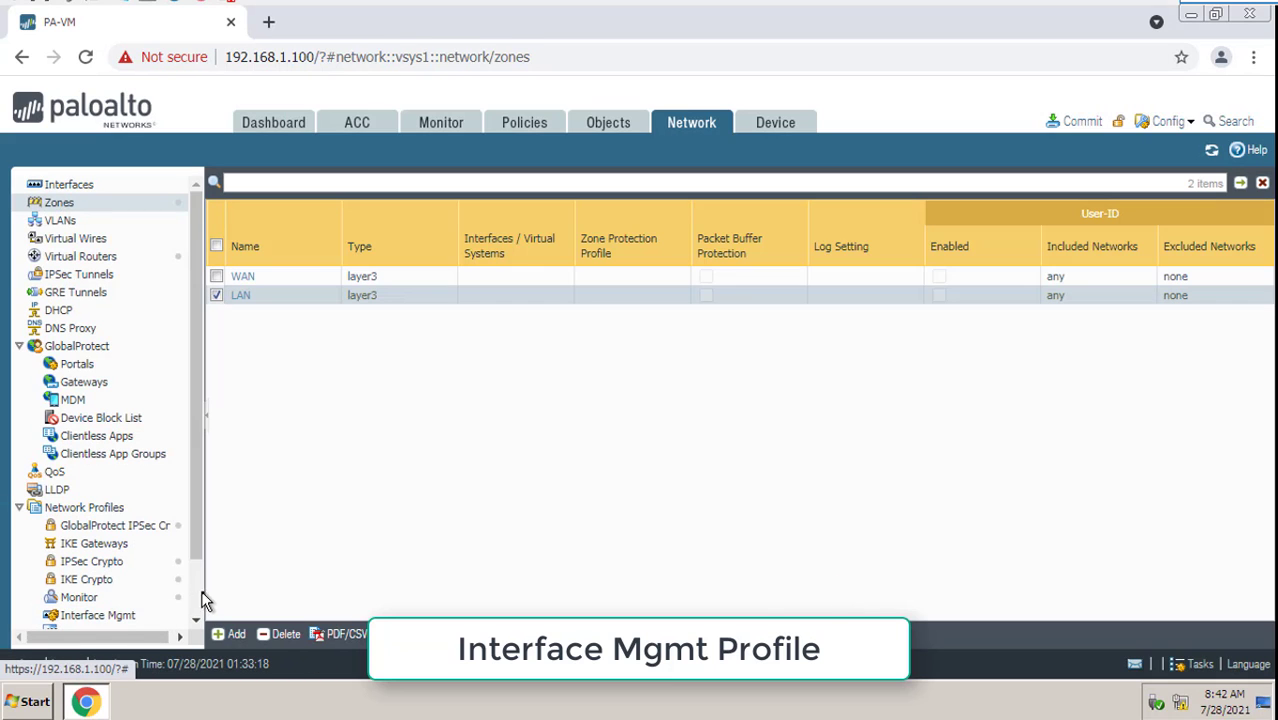
Step: Add Interface Mgmt profile 'ping-response-pages' with HTTPS, SSH, Ping and Response Pages enabled
{"action": "left_click", "coordinate": [199, 590]}
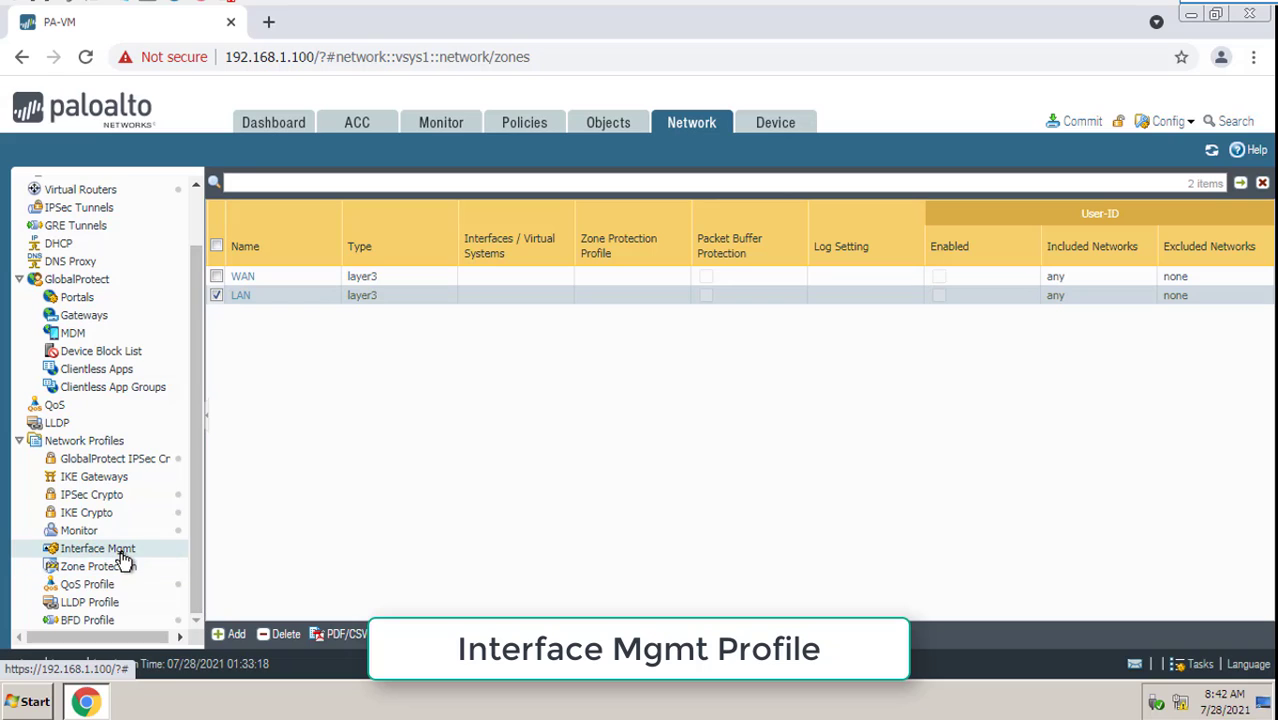
{"action": "left_click", "coordinate": [125, 553]}
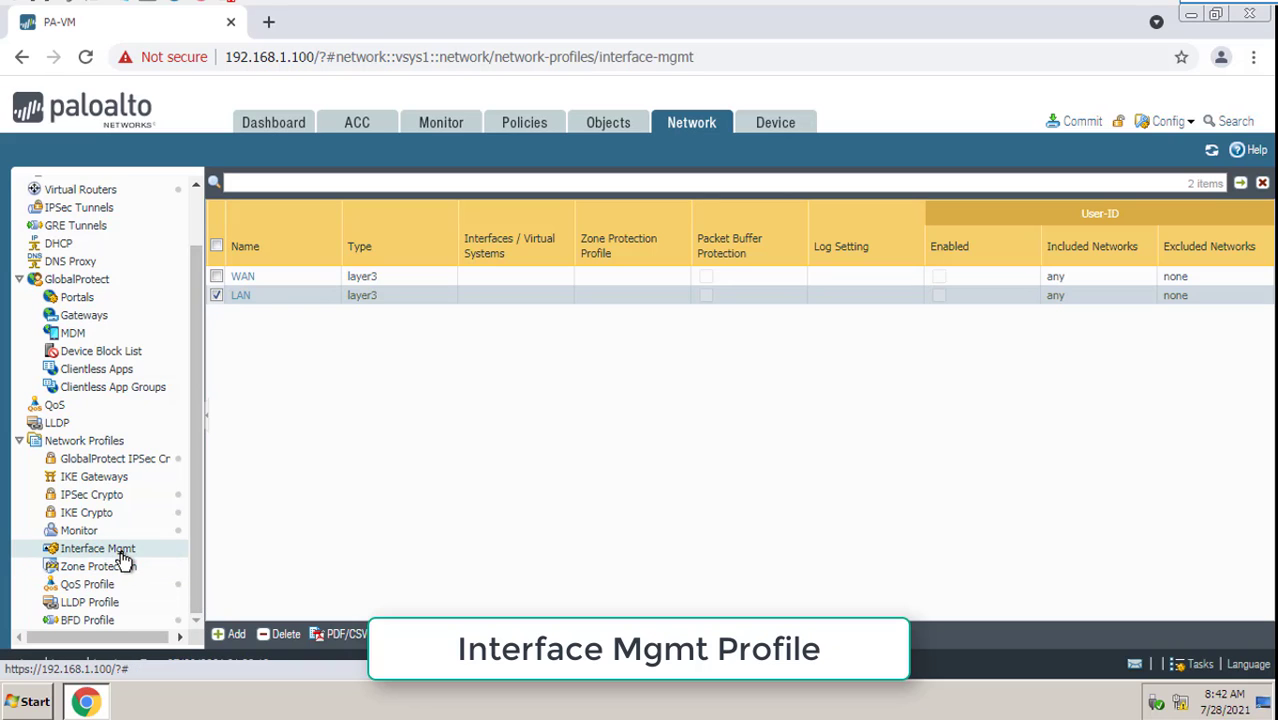
{"action": "left_click", "coordinate": [230, 634]}
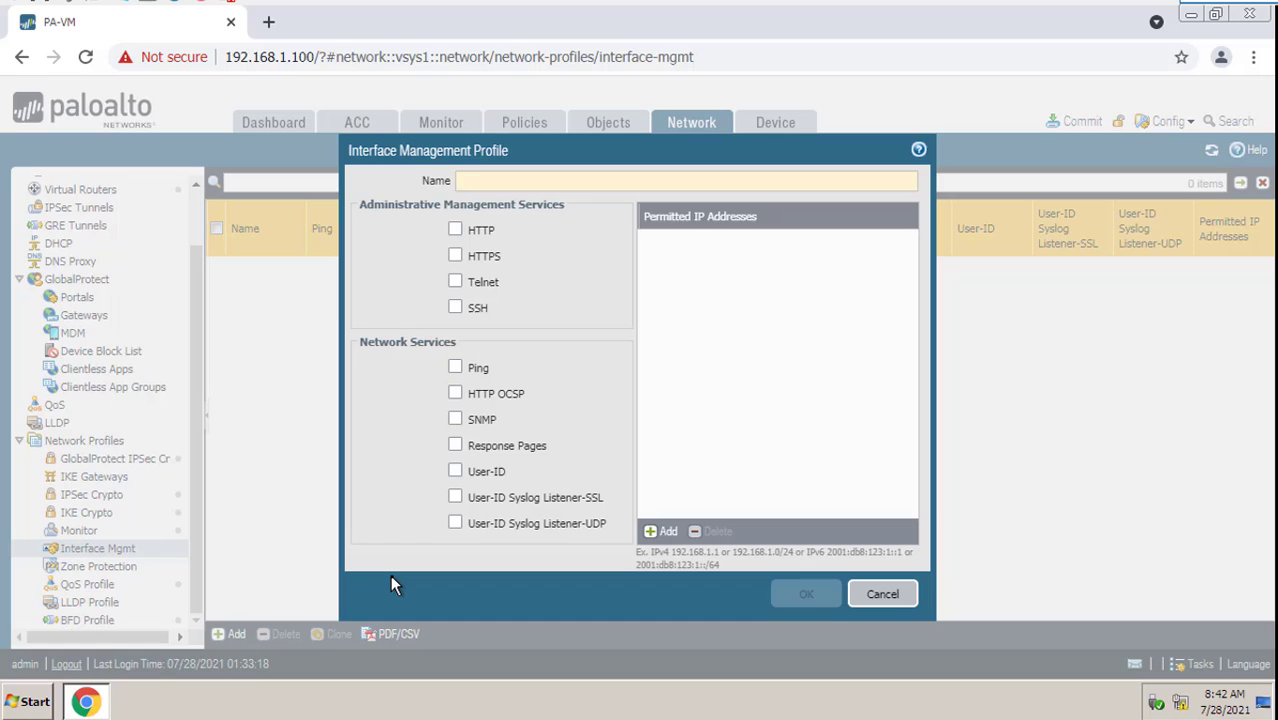
{"action": "type", "text": "p"}
{"action": "type", "text": "-respons"}
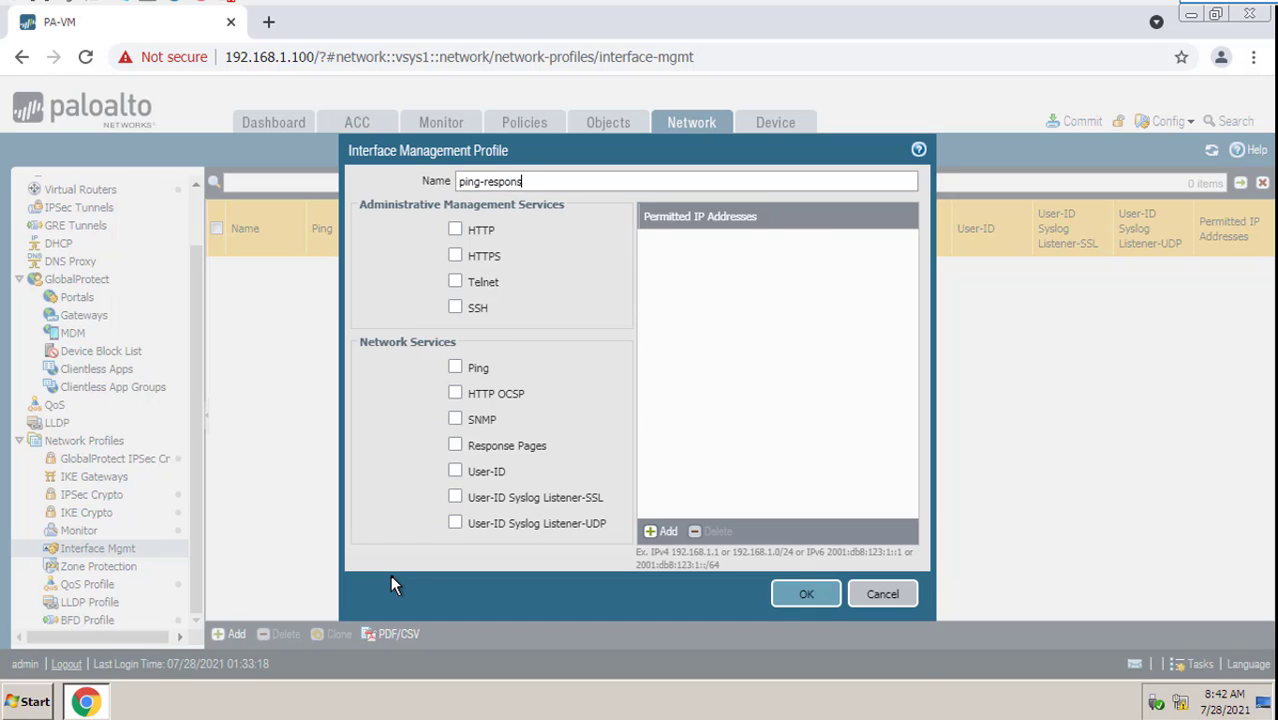
{"action": "type", "text": "e-pages"}
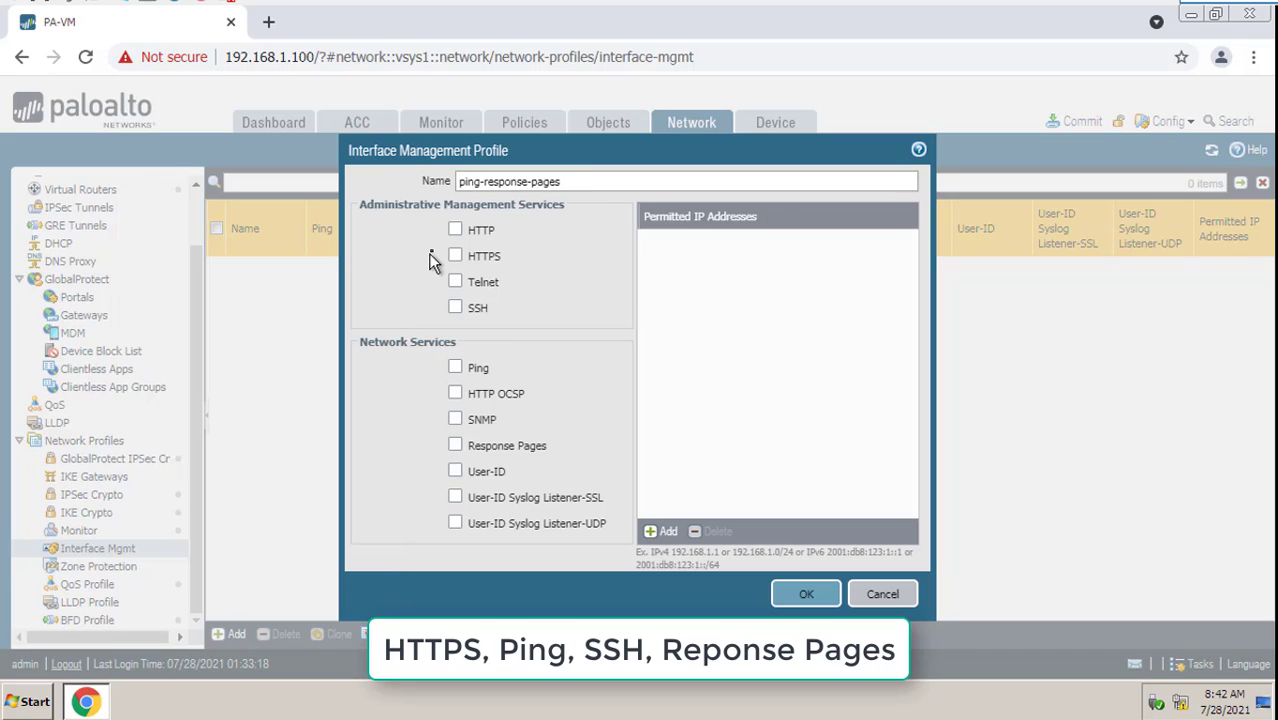
{"action": "left_click", "coordinate": [455, 256]}
{"action": "left_click", "coordinate": [456, 308]}
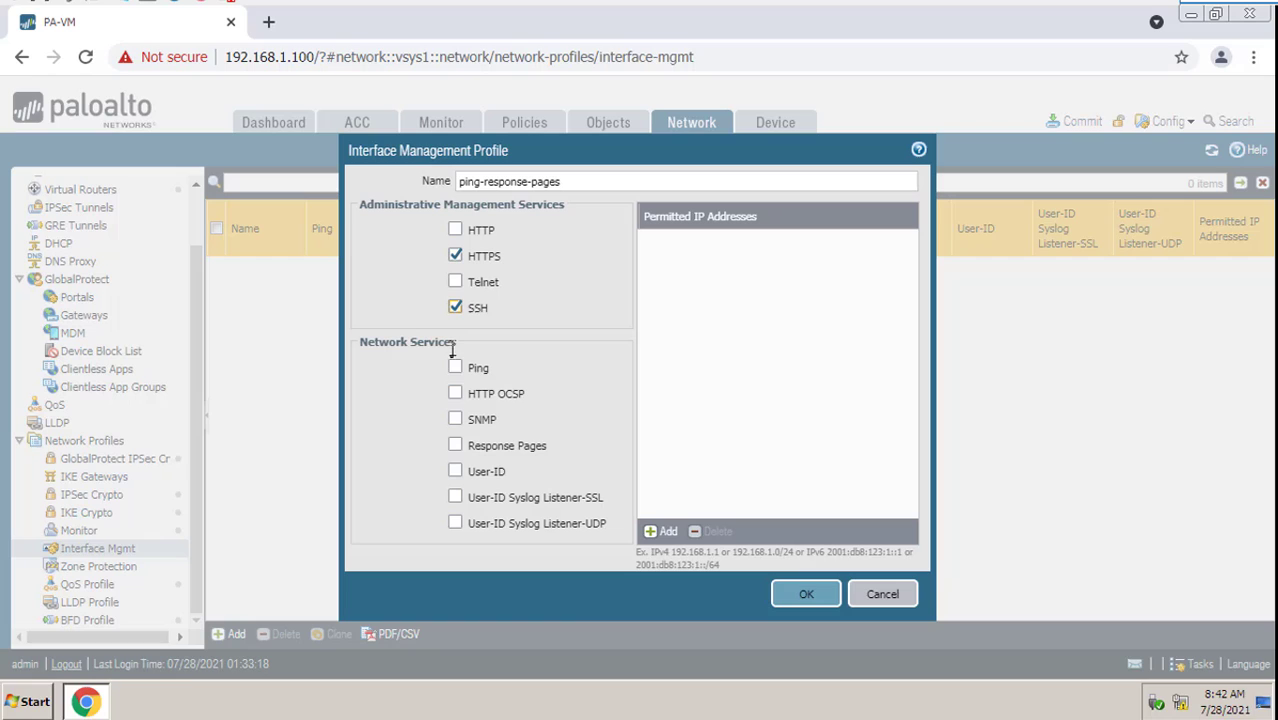
{"action": "left_click", "coordinate": [455, 368]}
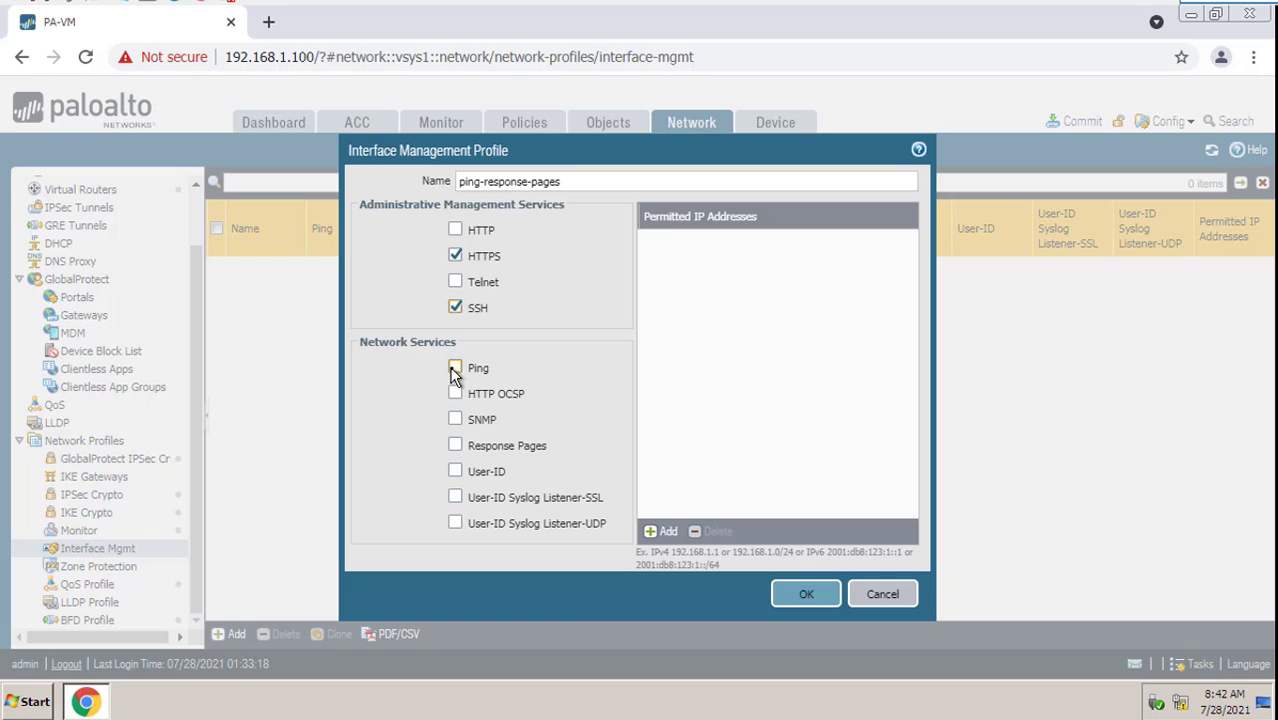
{"action": "left_click", "coordinate": [802, 594]}
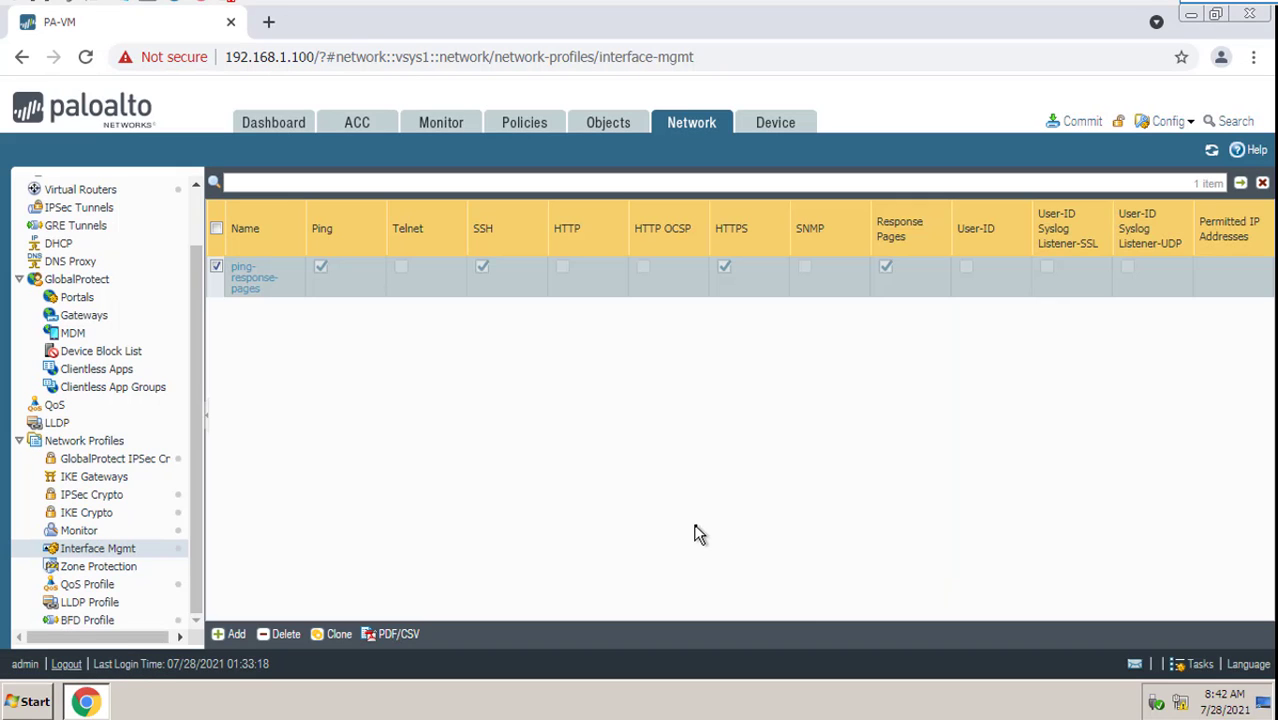
Step: Make ethernet1/1 a Layer3 interface in the WAN zone
{"action": "left_click_drag", "start_coordinate": [198, 338], "coordinate": [197, 286]}
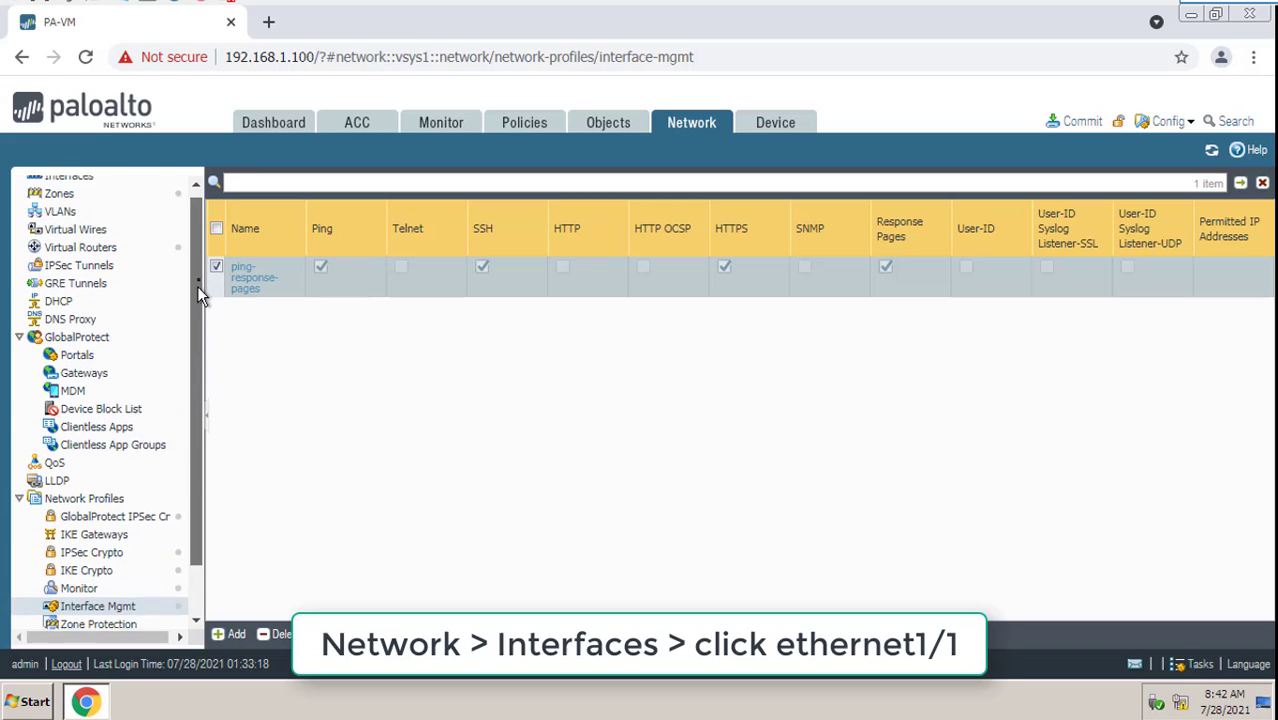
{"action": "left_click", "coordinate": [68, 186]}
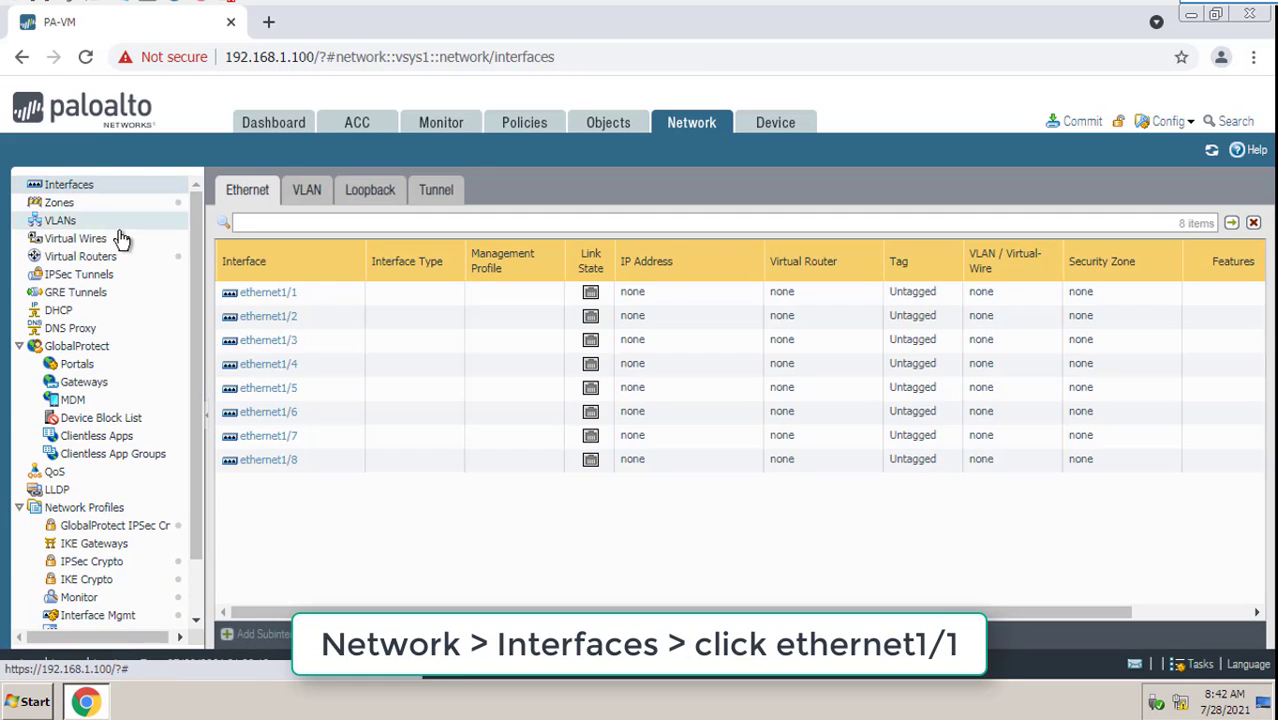
{"action": "left_click", "coordinate": [281, 298]}
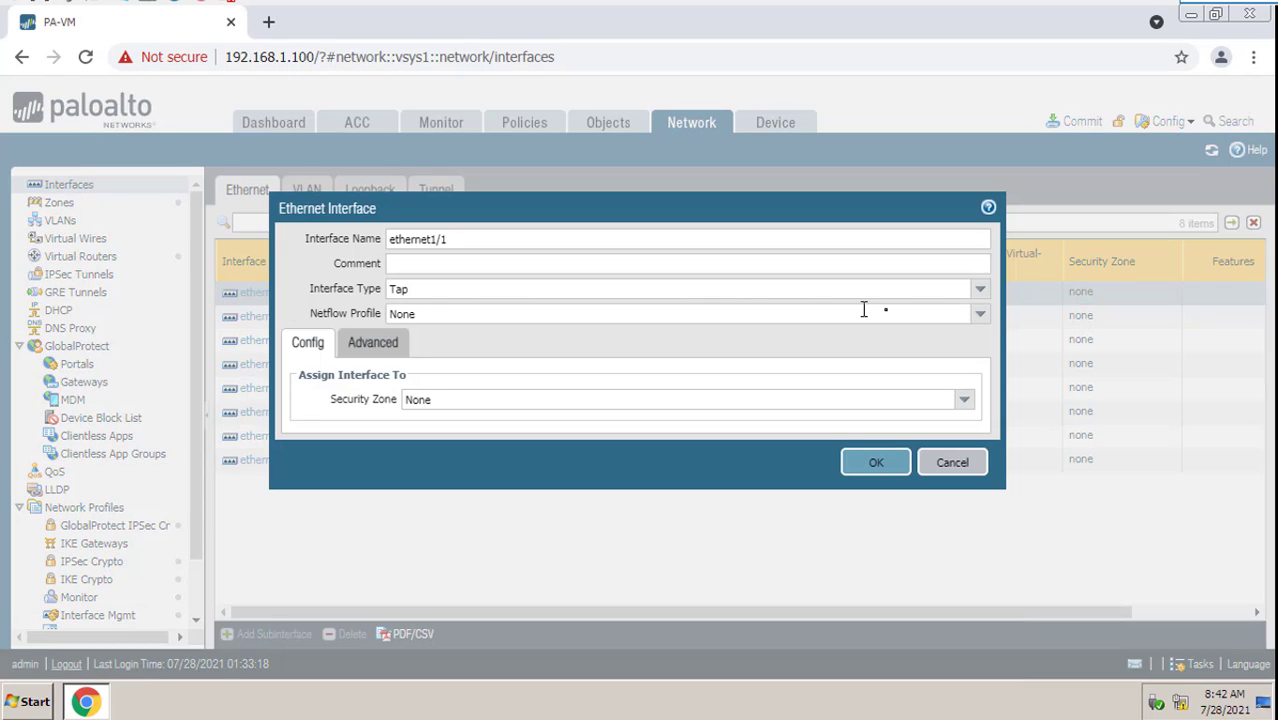
{"action": "left_click", "coordinate": [980, 291]}
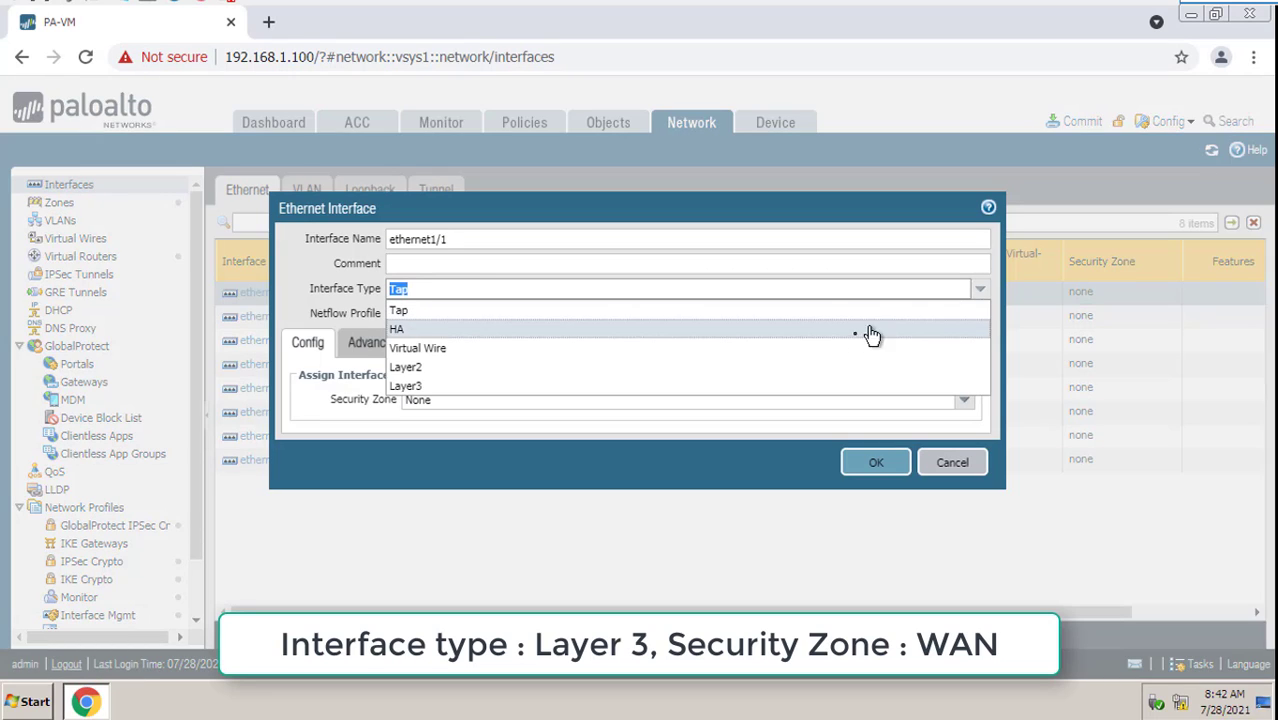
{"action": "left_click", "coordinate": [813, 387]}
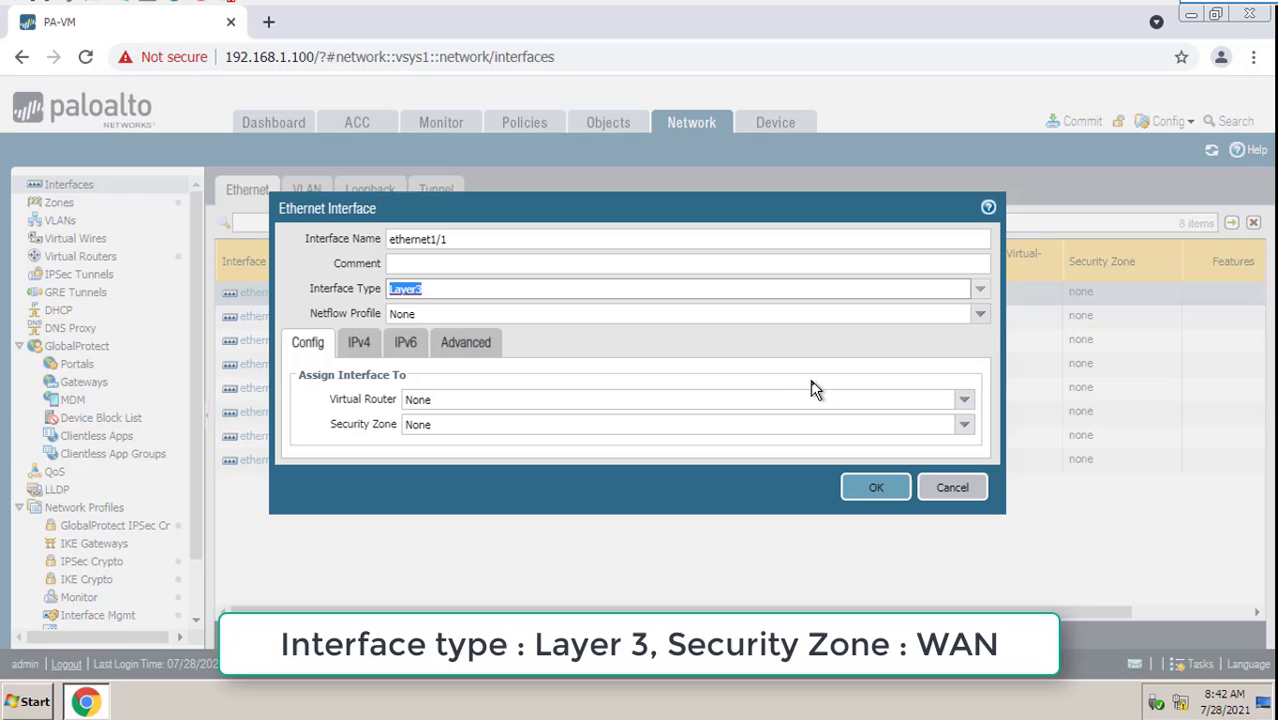
{"action": "left_click", "coordinate": [960, 427]}
{"action": "left_click", "coordinate": [425, 484]}
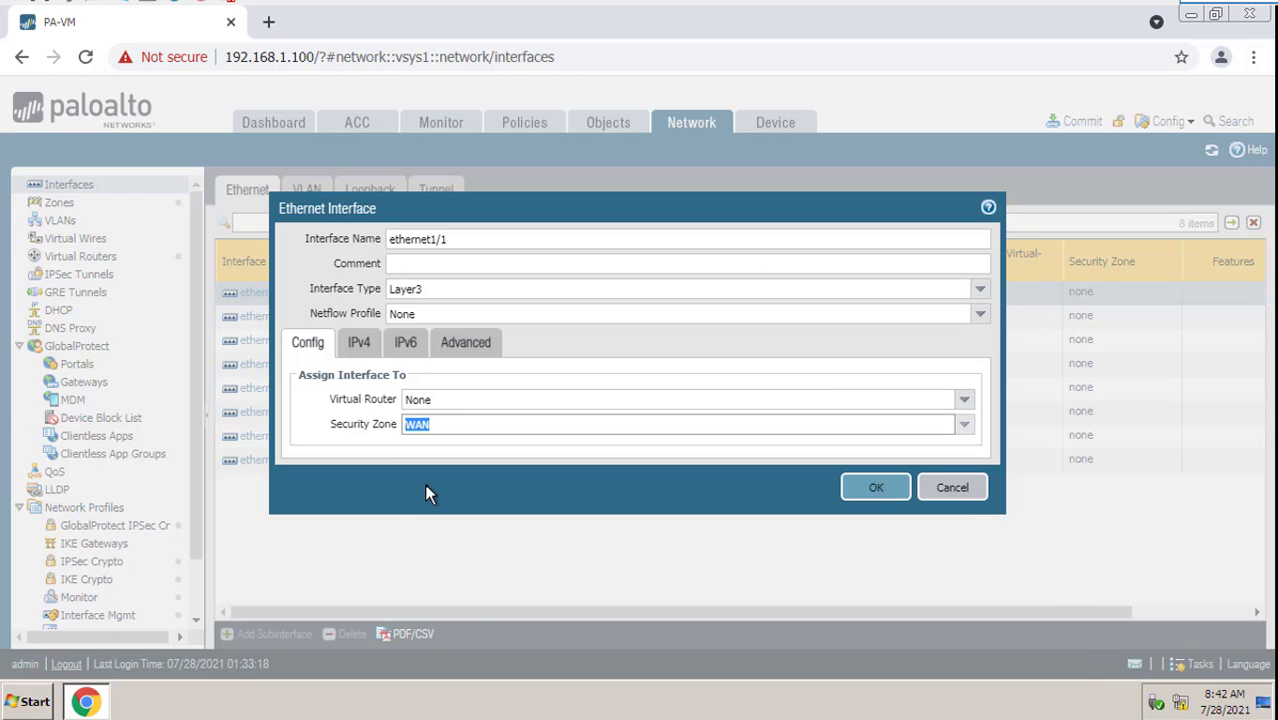
Step: Give ethernet1/1 the IPv4 address 10.11.32.72/24 and save the interface
{"action": "left_click", "coordinate": [358, 350]}
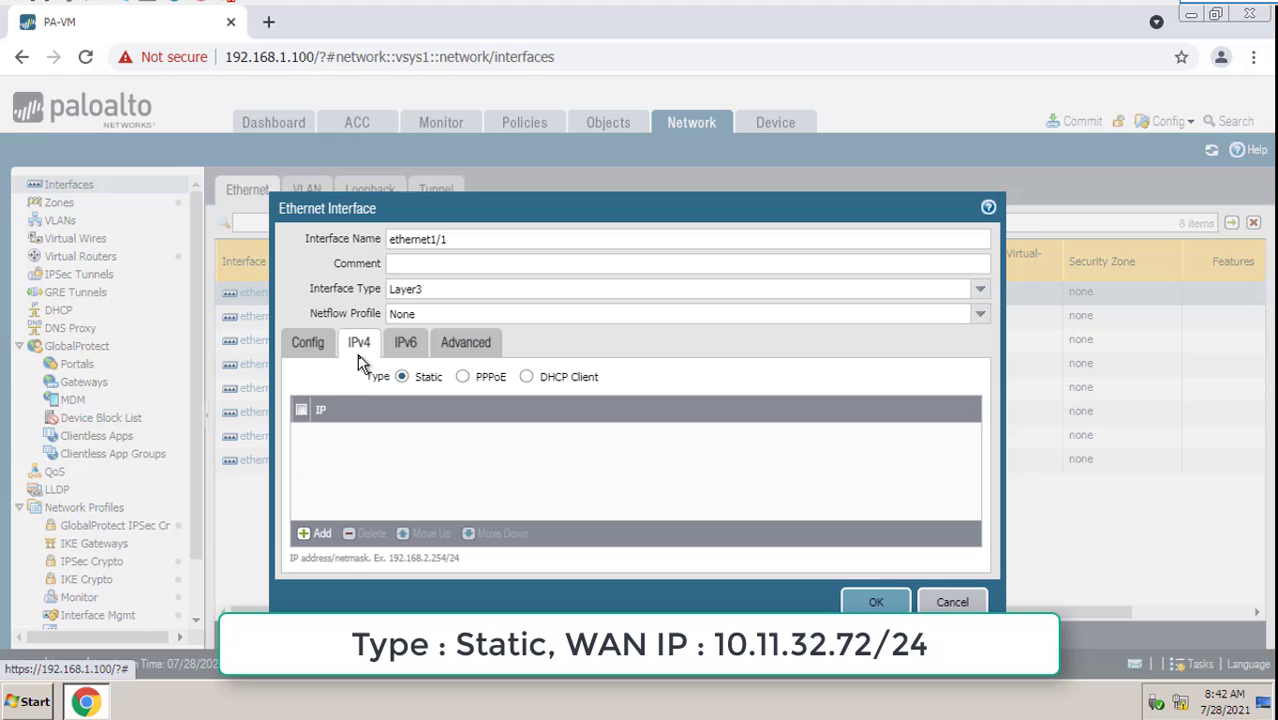
{"action": "left_click", "coordinate": [318, 533]}
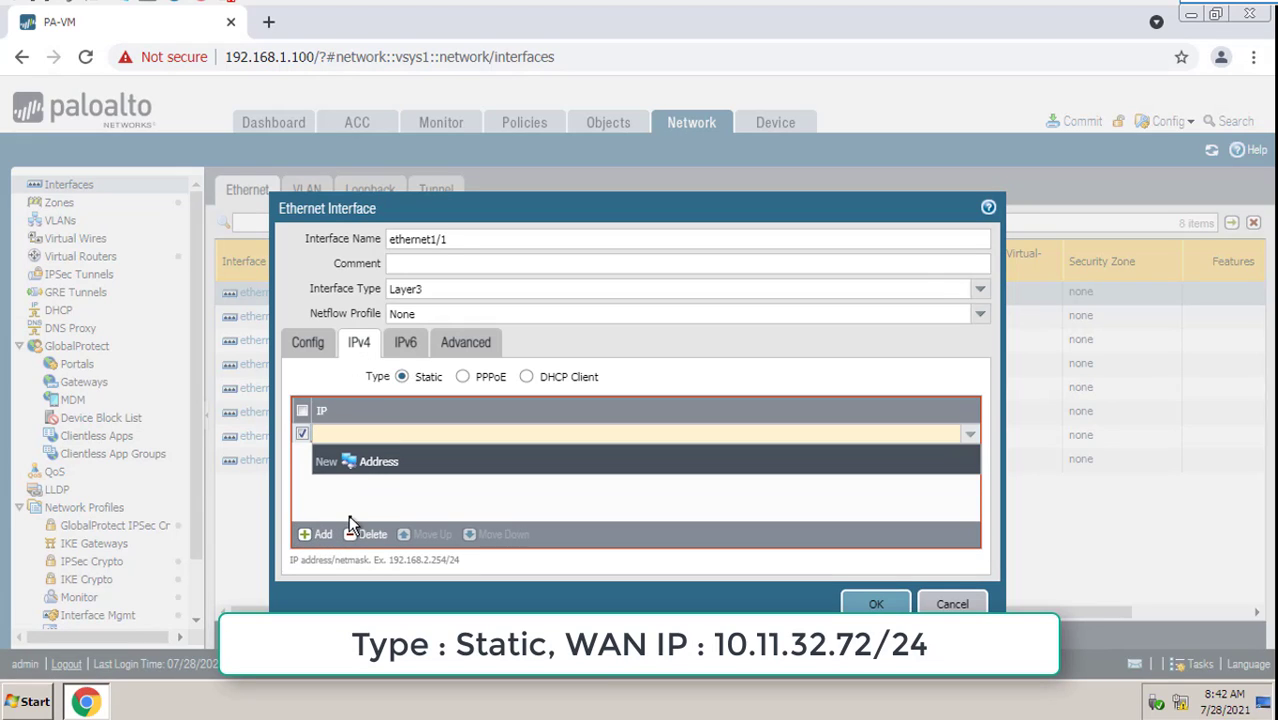
{"action": "type", "text": "10.11"}
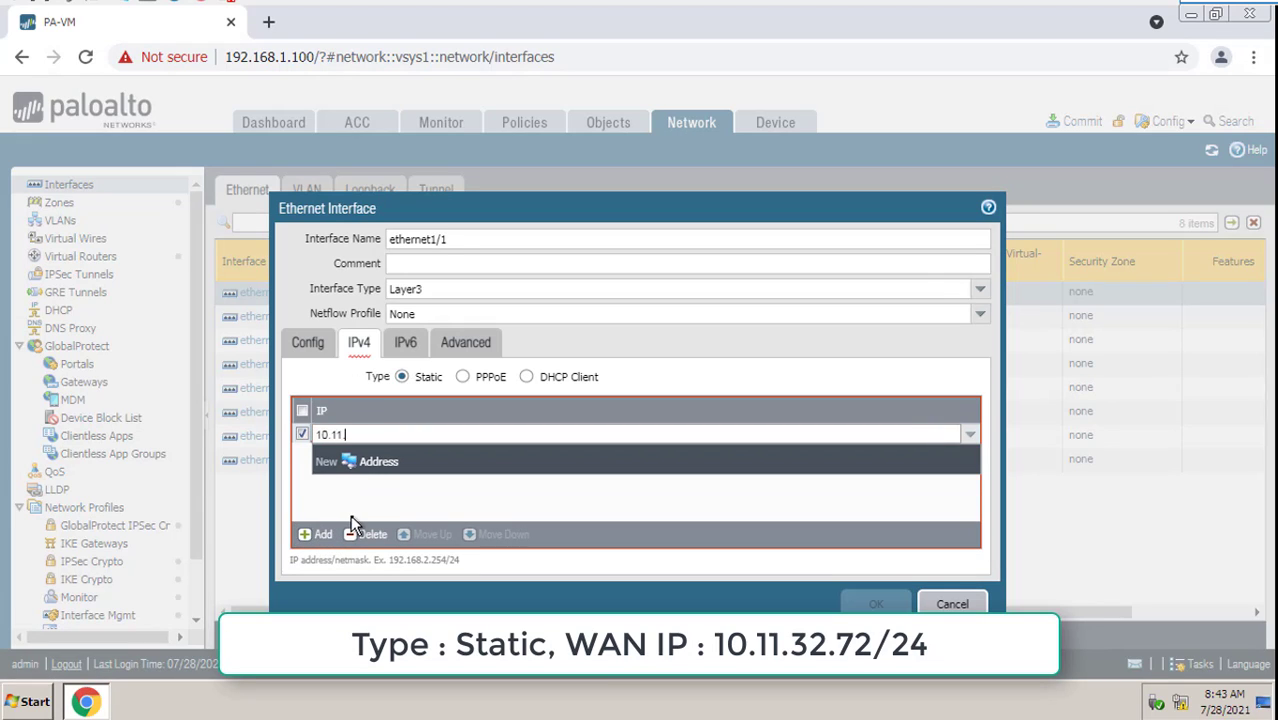
{"action": "type", "text": ".32.72/"}
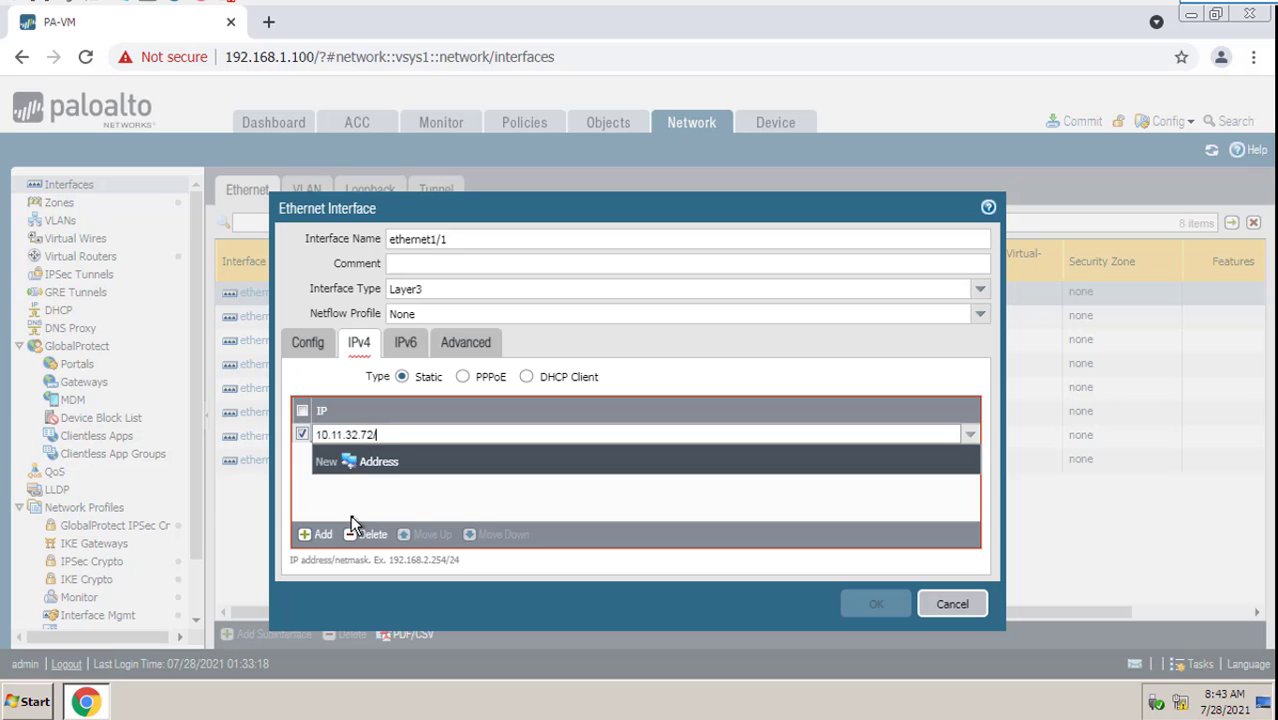
{"action": "type", "text": "24"}
{"action": "left_click", "coordinate": [350, 497]}
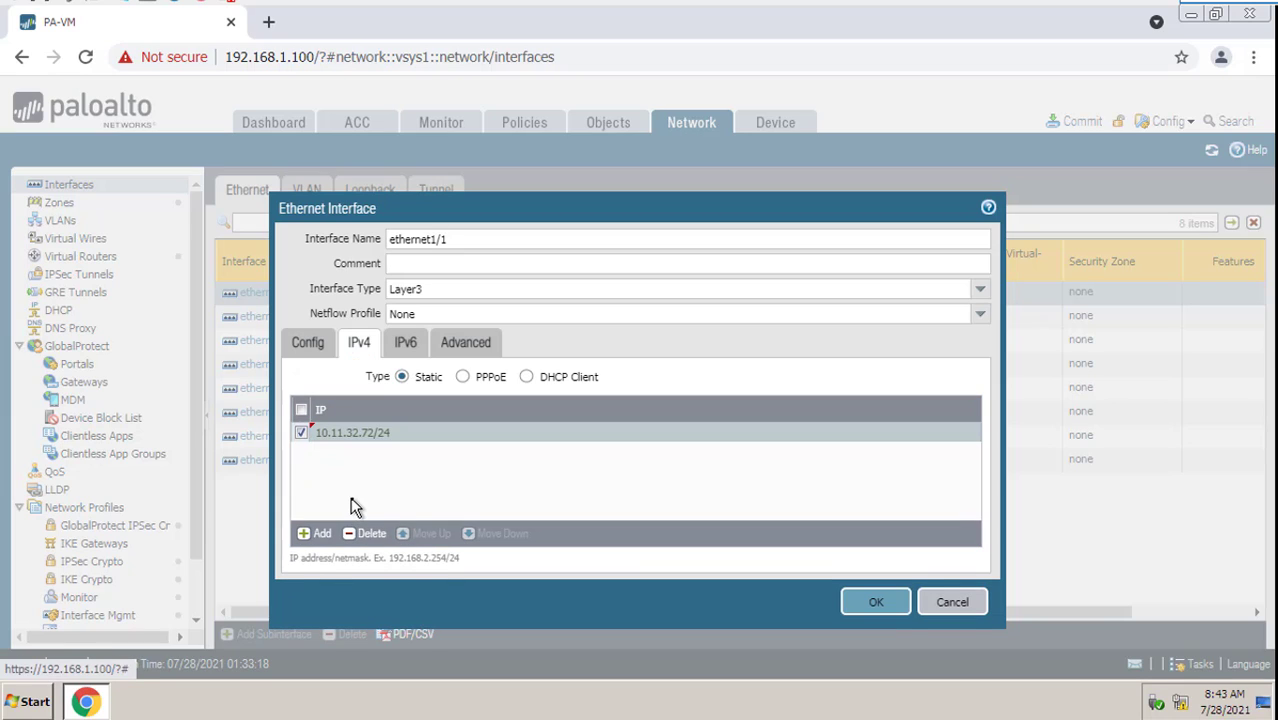
{"action": "left_click", "coordinate": [876, 600]}
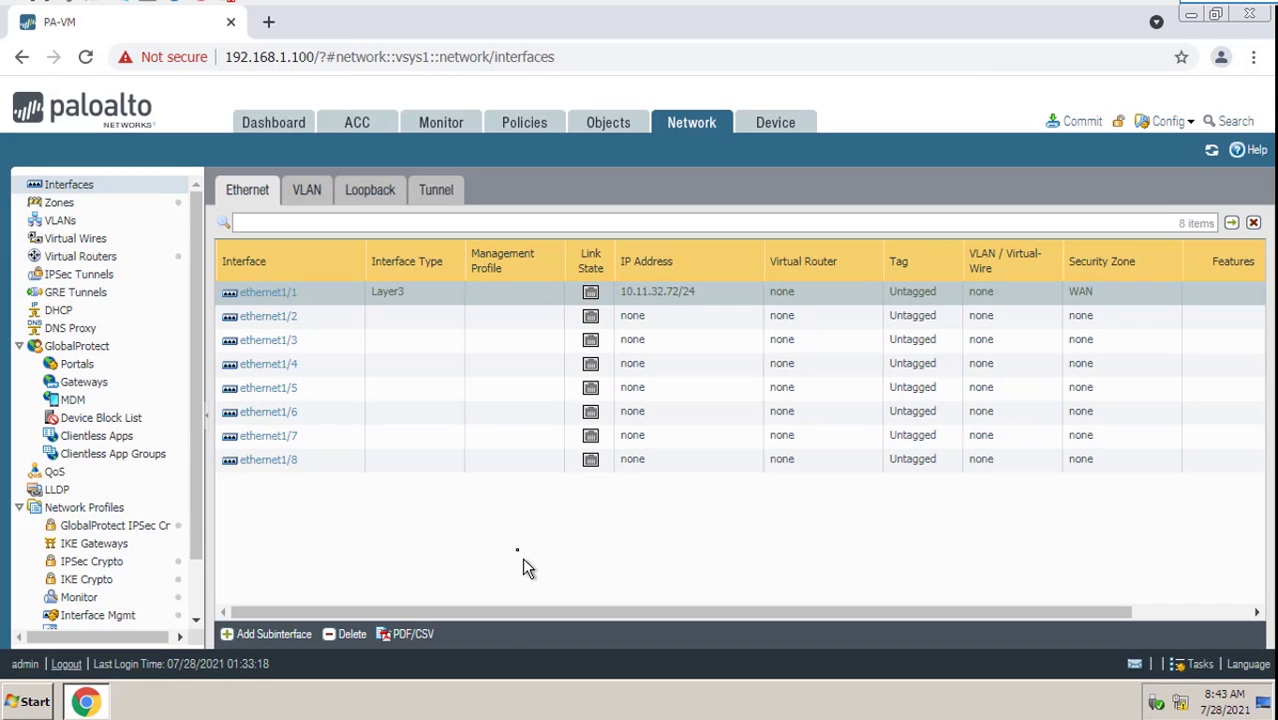
Step: Set ethernet1/2 to Layer3, zone LAN, with IPv4 address 192.168.0.1/24
{"action": "left_click", "coordinate": [283, 316]}
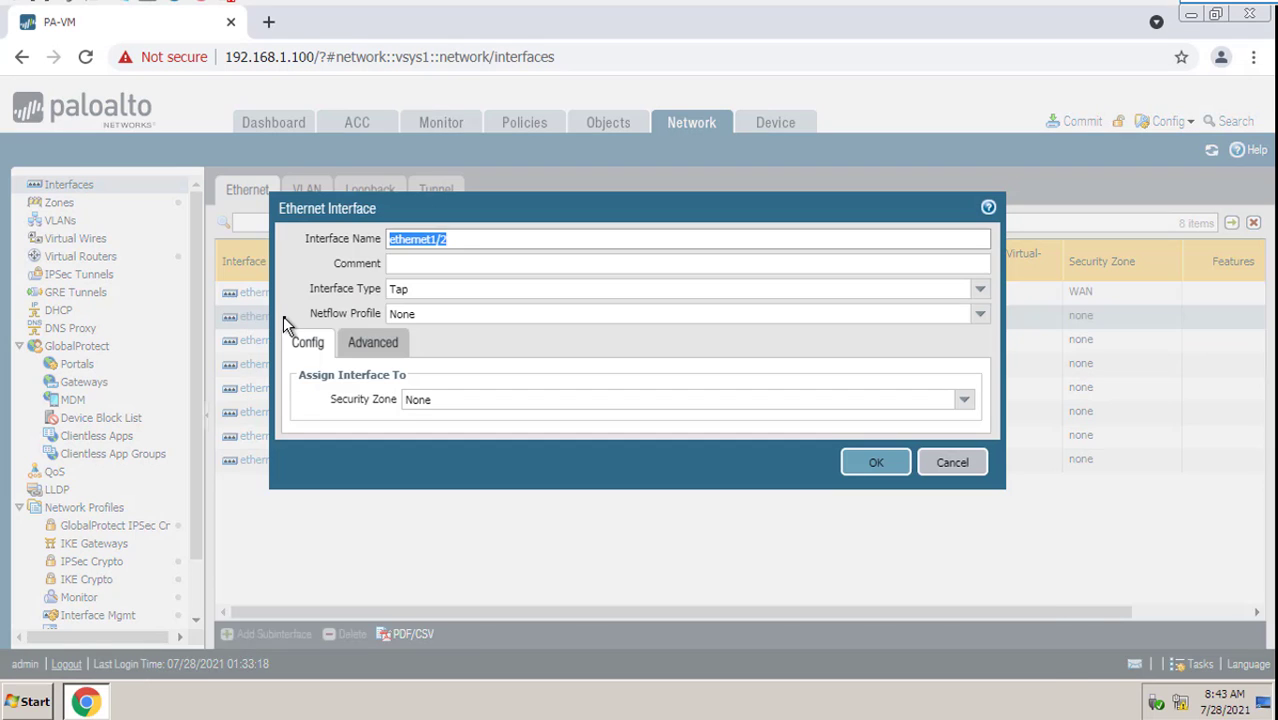
{"action": "left_click", "coordinate": [980, 292]}
{"action": "left_click", "coordinate": [670, 387]}
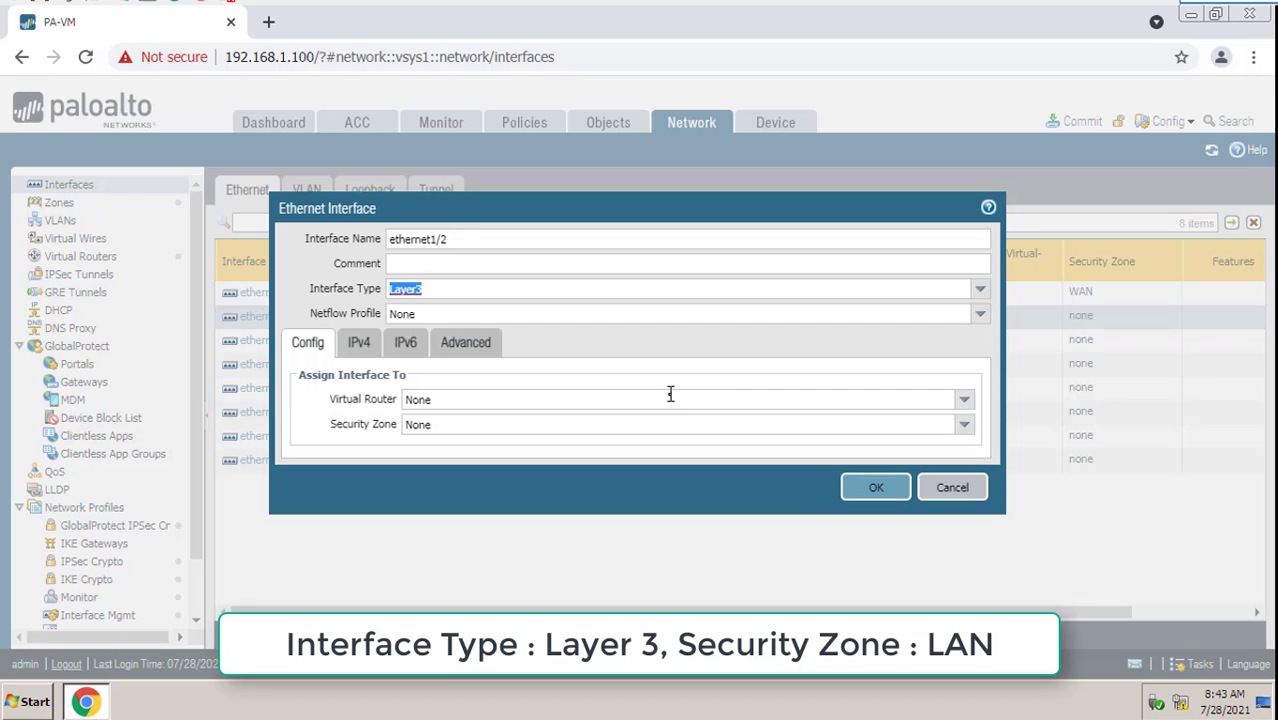
{"action": "left_click", "coordinate": [964, 425]}
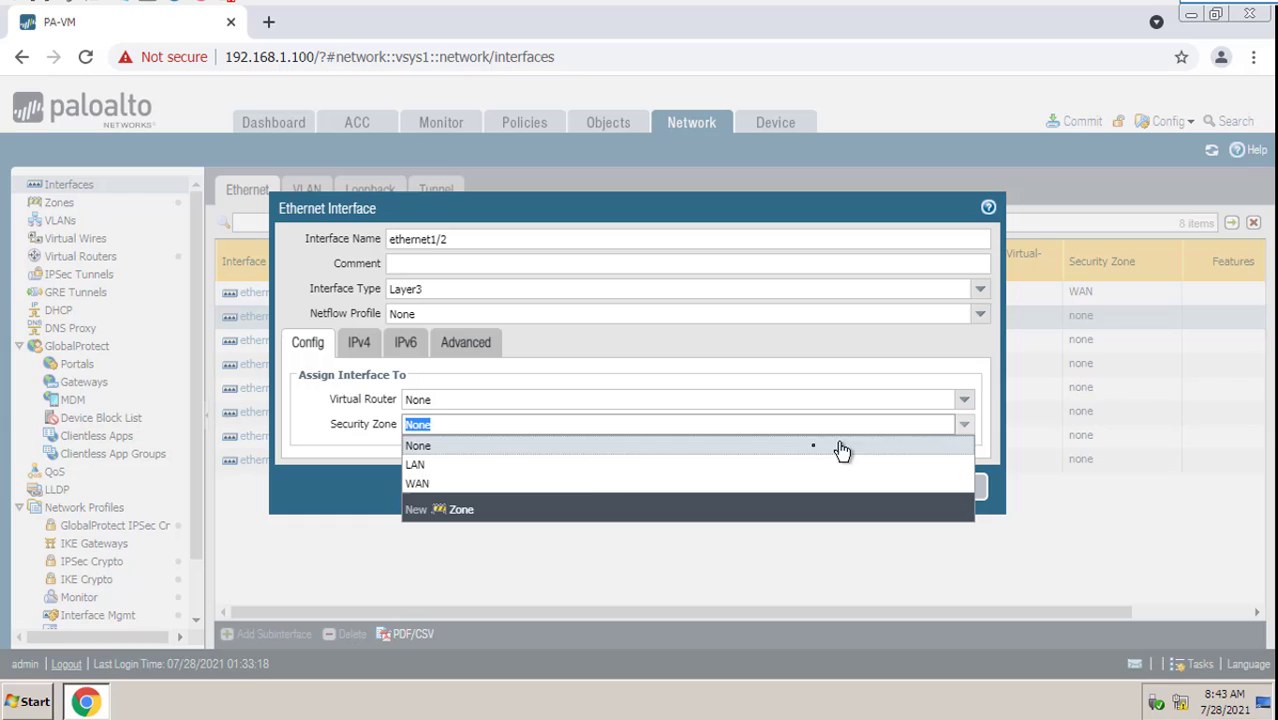
{"action": "left_click", "coordinate": [591, 466]}
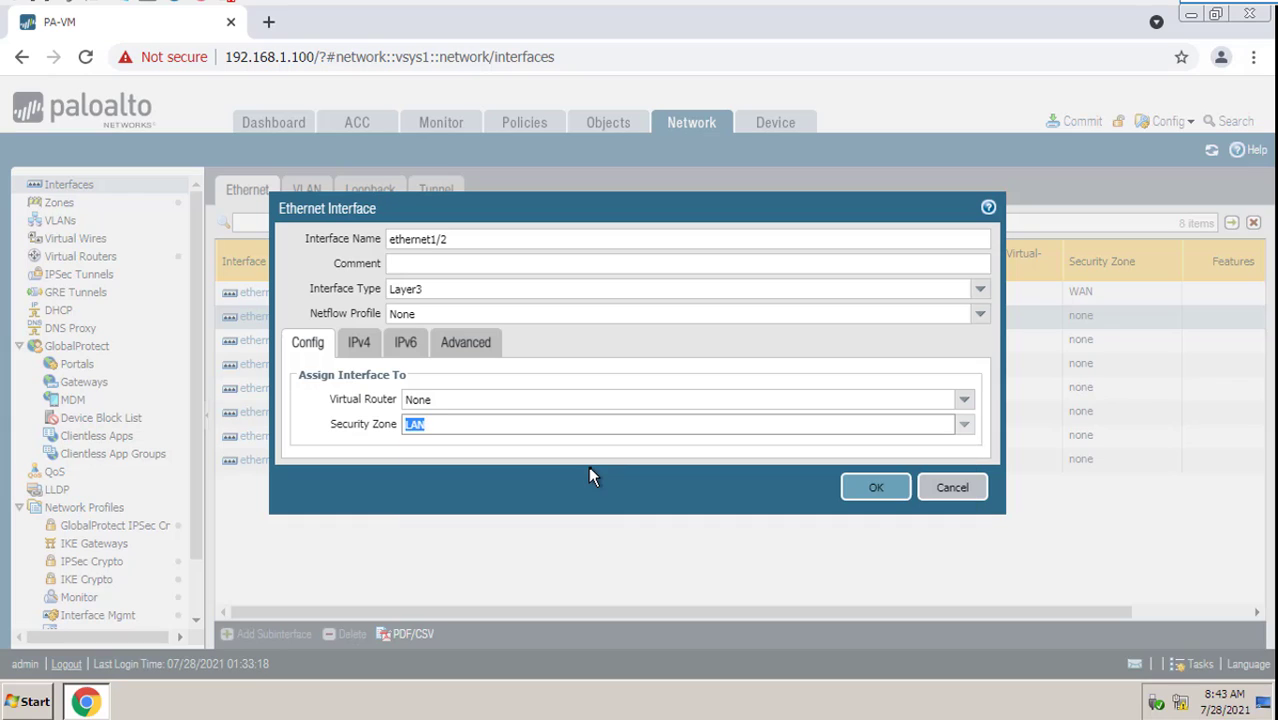
{"action": "left_click", "coordinate": [359, 342]}
{"action": "left_click", "coordinate": [326, 535]}
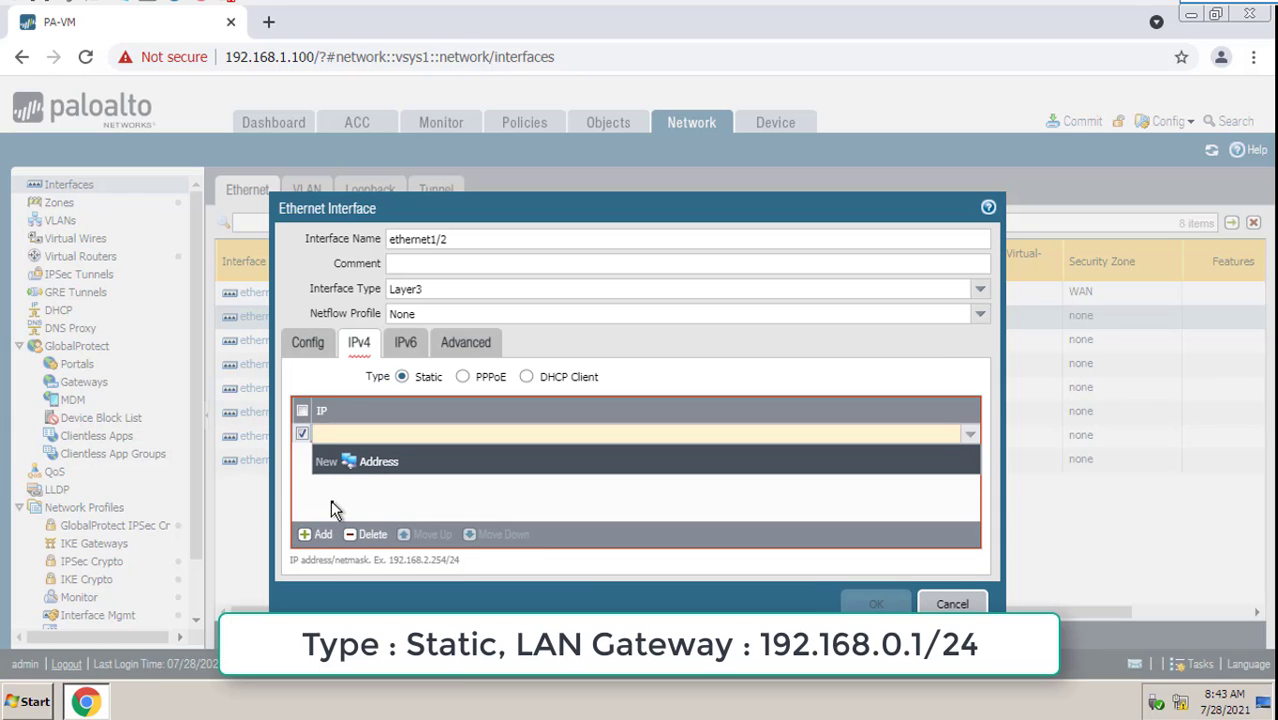
{"action": "type", "text": "192"}
{"action": "type", "text": ".168.0.1"}
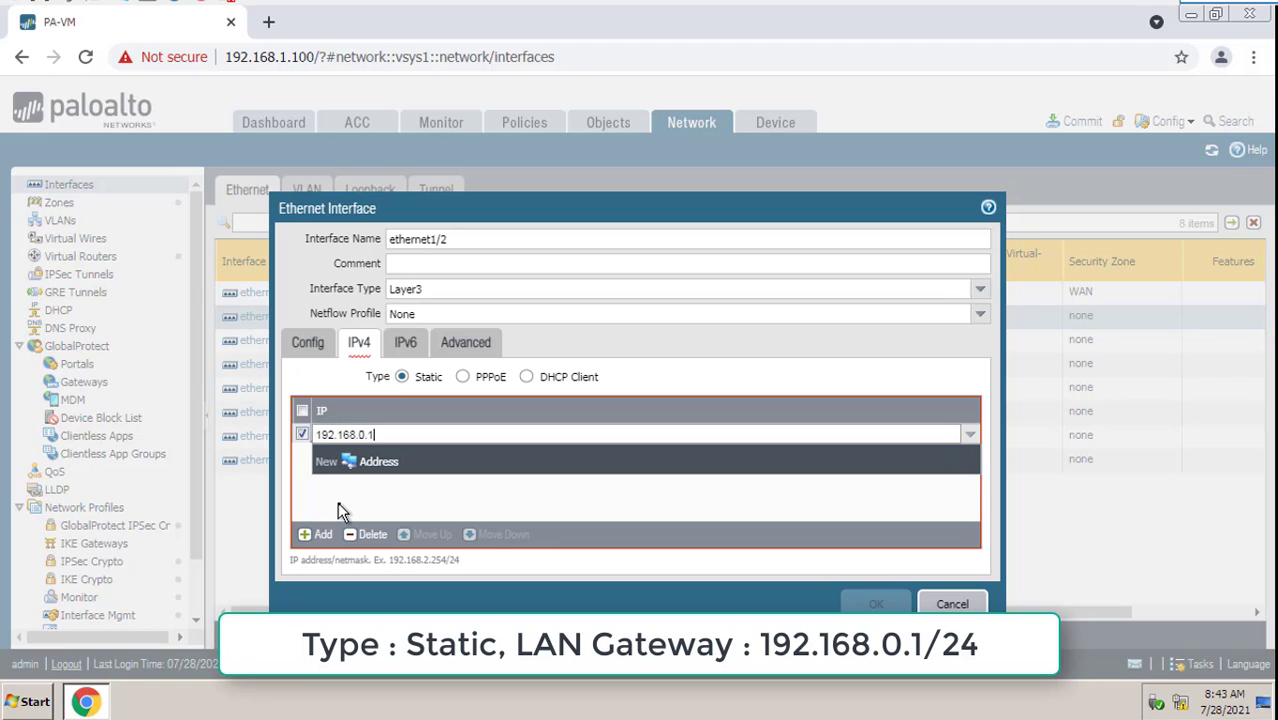
{"action": "type", "text": "/"}
{"action": "type", "text": "24"}
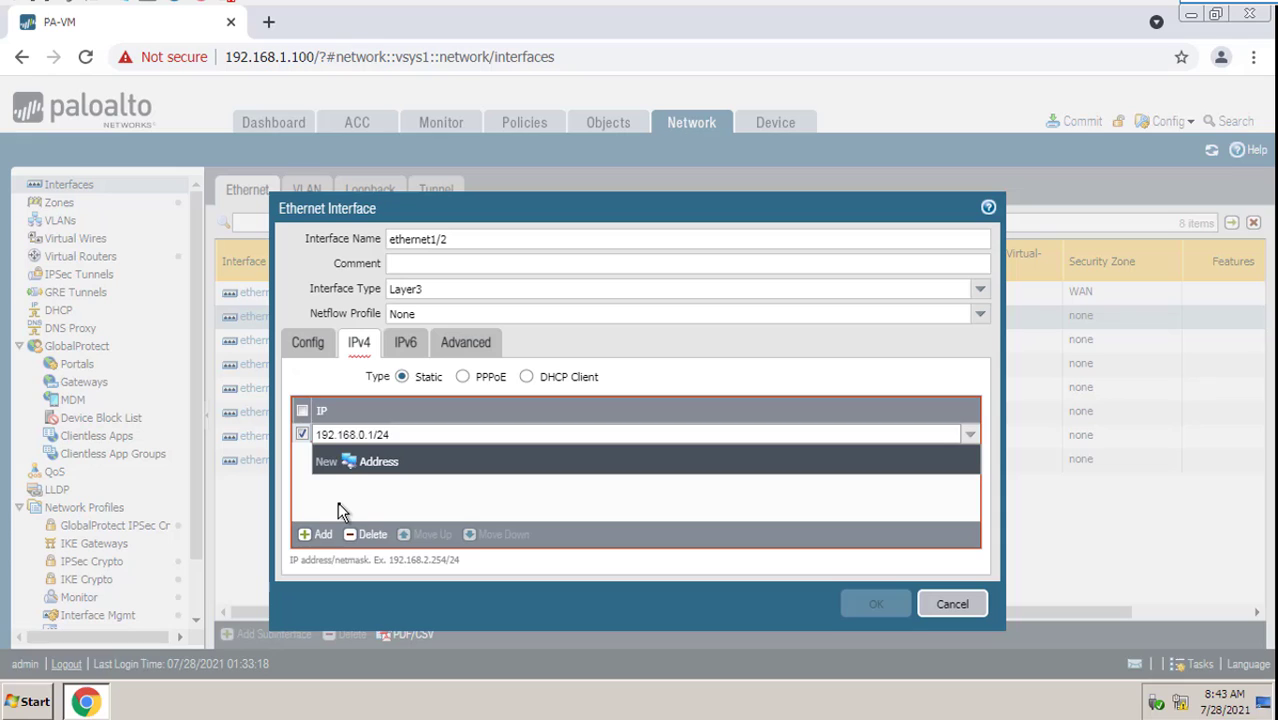
{"action": "key", "text": "Return"}
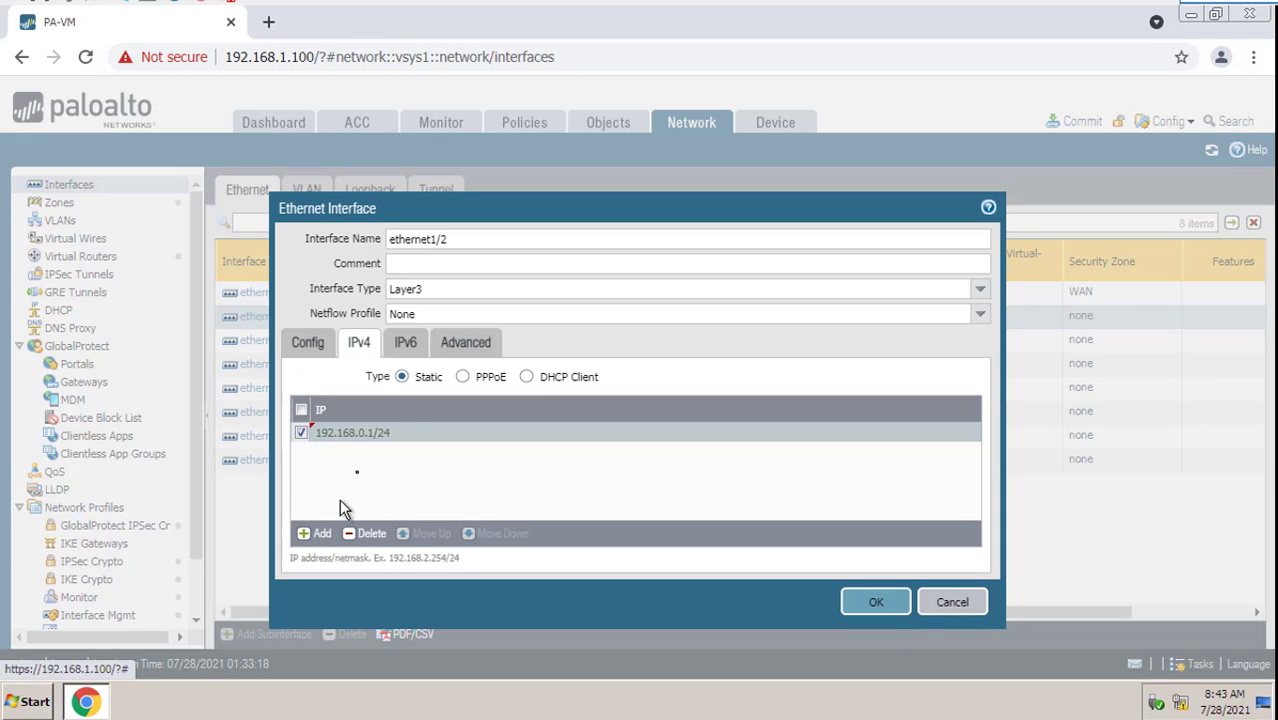
Step: Assign the ping-response-pages management profile to ethernet1/2 and save it
{"action": "left_click", "coordinate": [465, 342]}
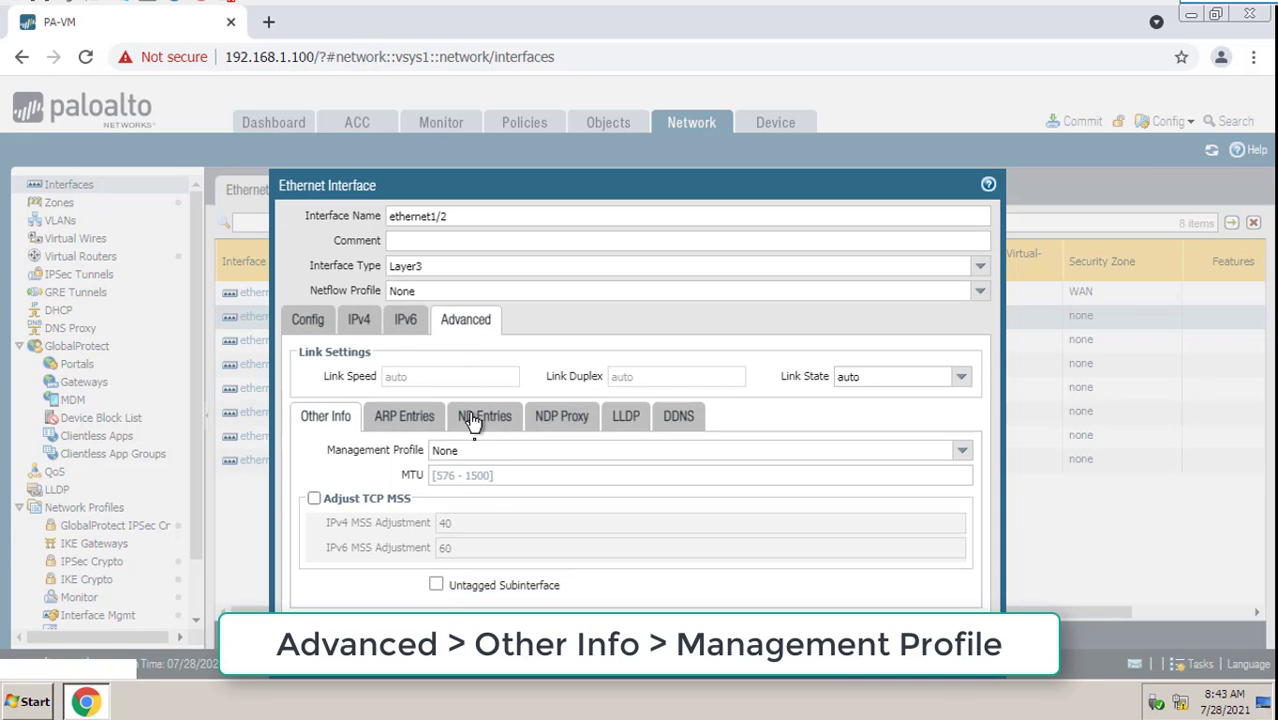
{"action": "left_click", "coordinate": [962, 455]}
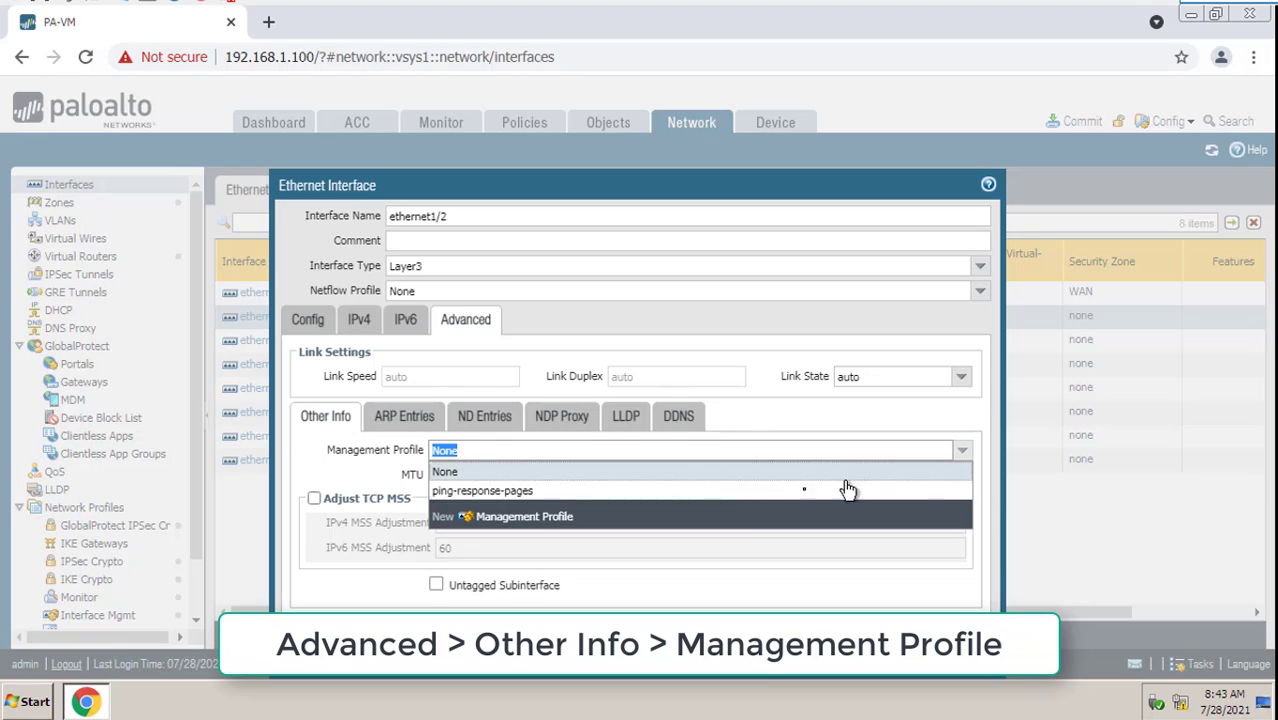
{"action": "left_click", "coordinate": [500, 492]}
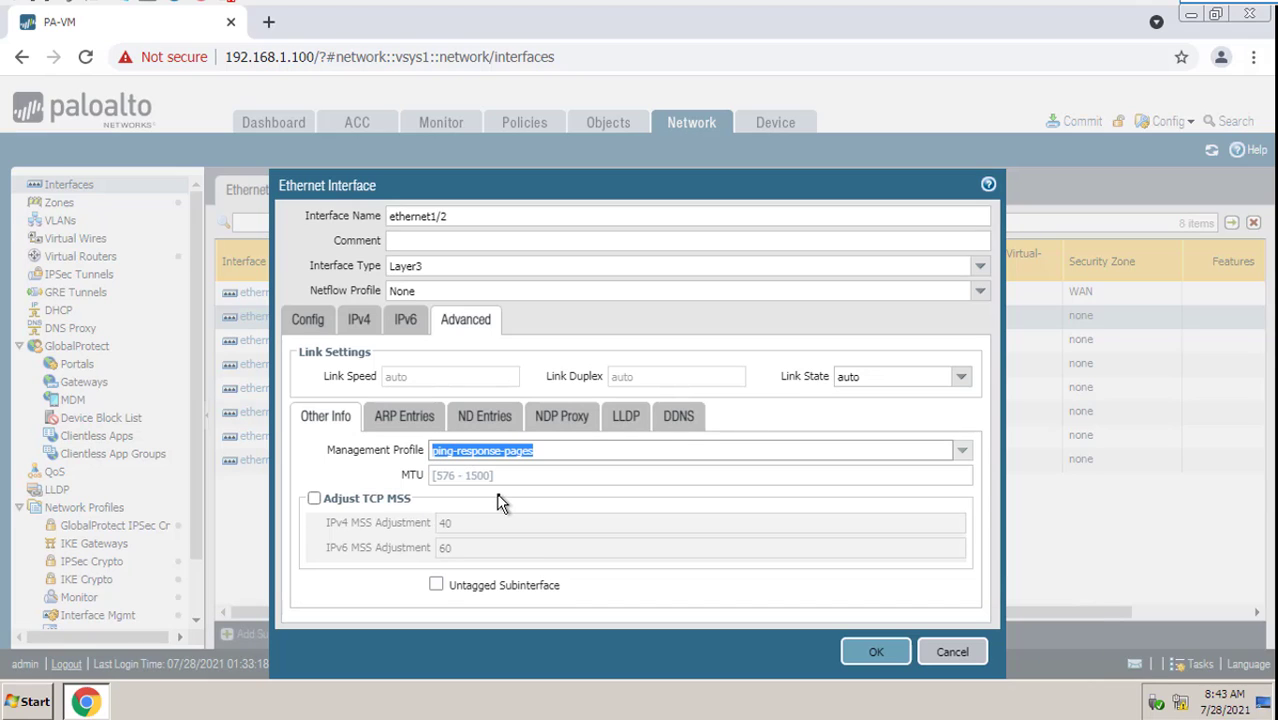
{"action": "left_click", "coordinate": [867, 655]}
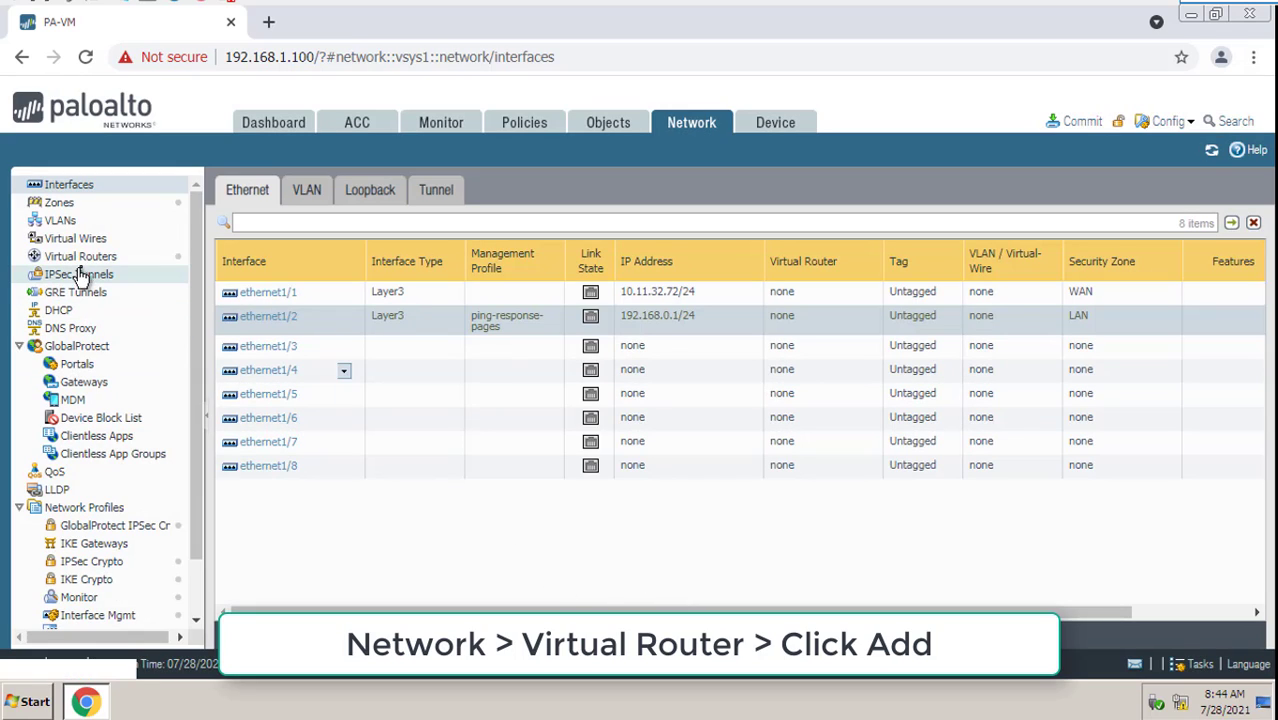
Step: Create virtual router VR1 with ethernet1/1 and ethernet1/2 as its interfaces
{"action": "left_click", "coordinate": [90, 258]}
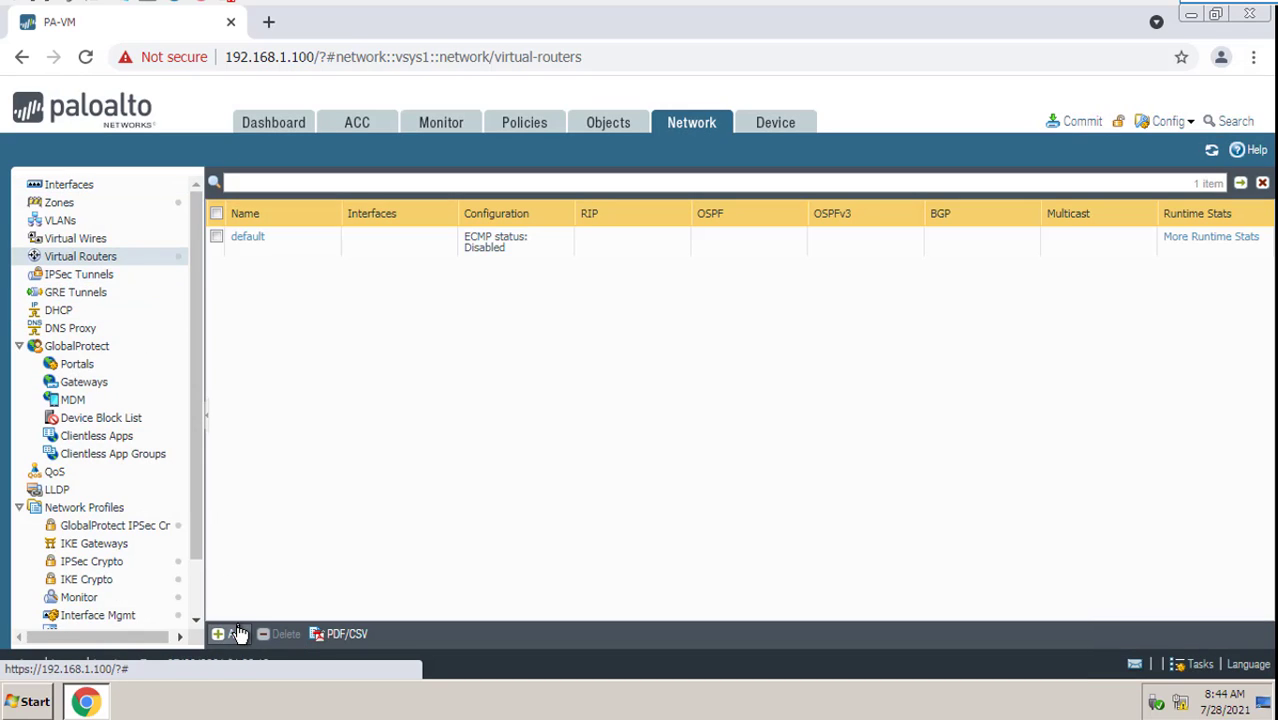
{"action": "left_click", "coordinate": [236, 633]}
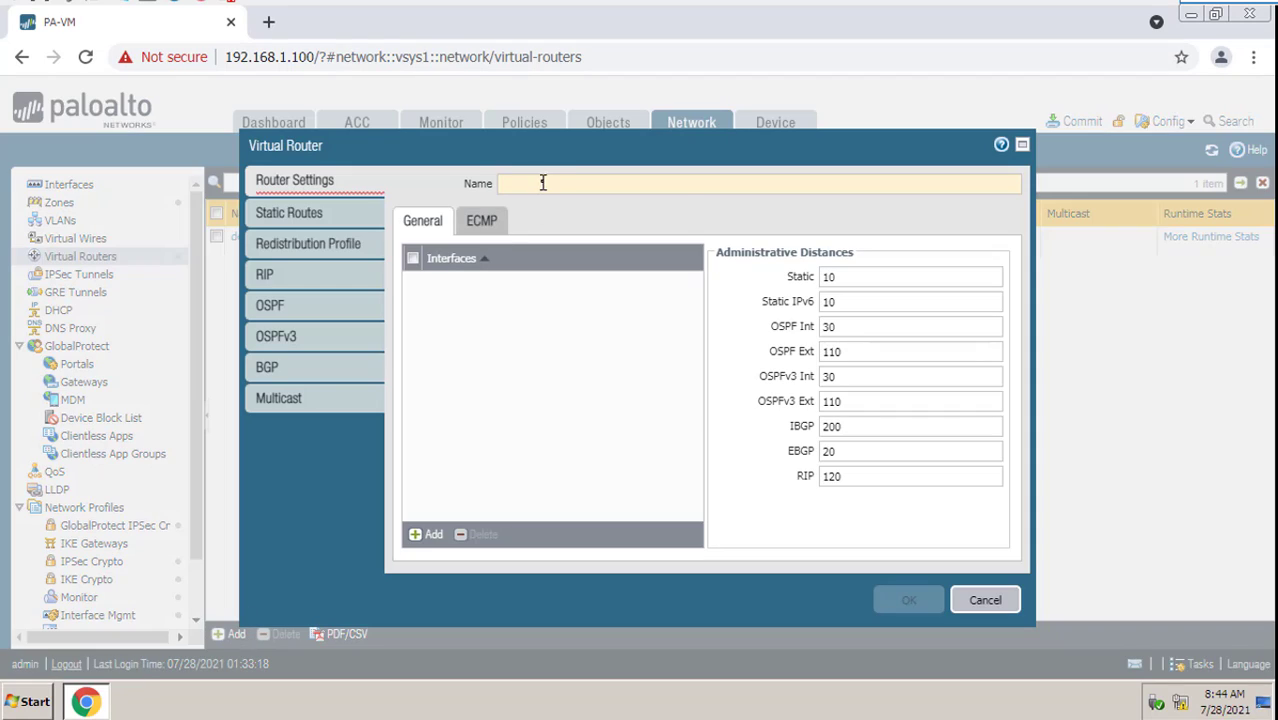
{"action": "left_click", "coordinate": [543, 182]}
{"action": "type", "text": "VR1"}
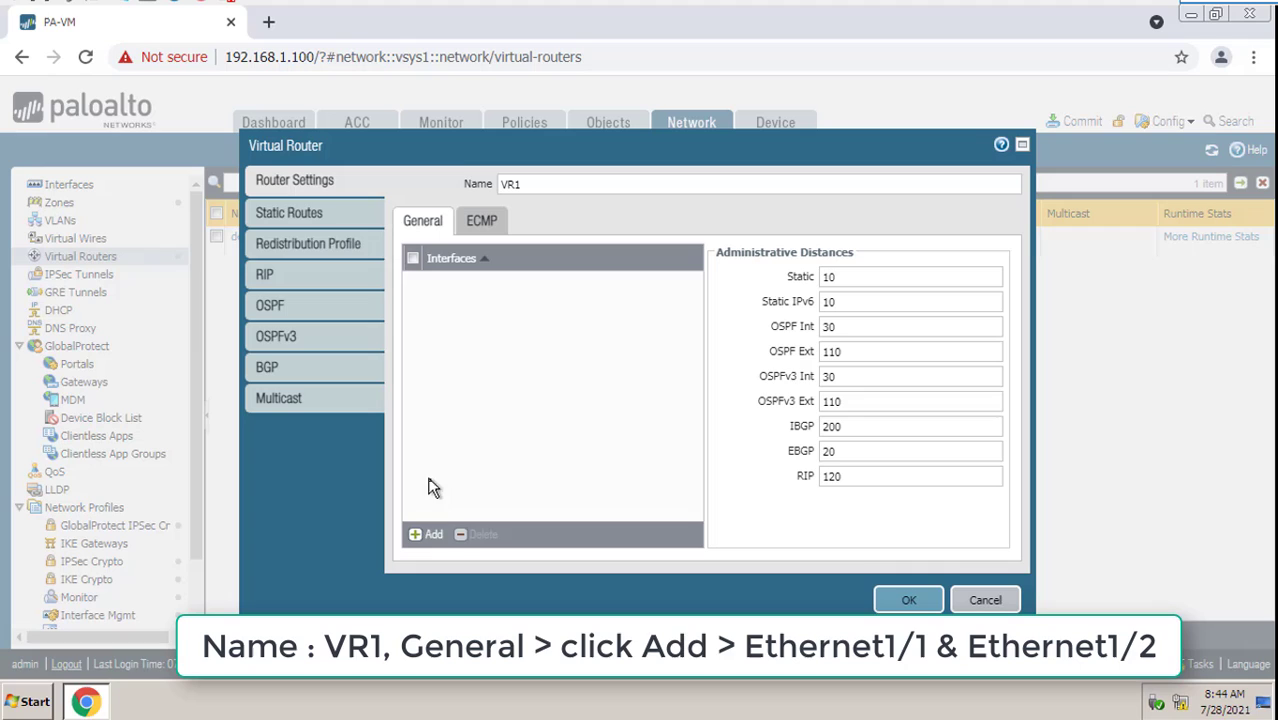
{"action": "left_click", "coordinate": [426, 535]}
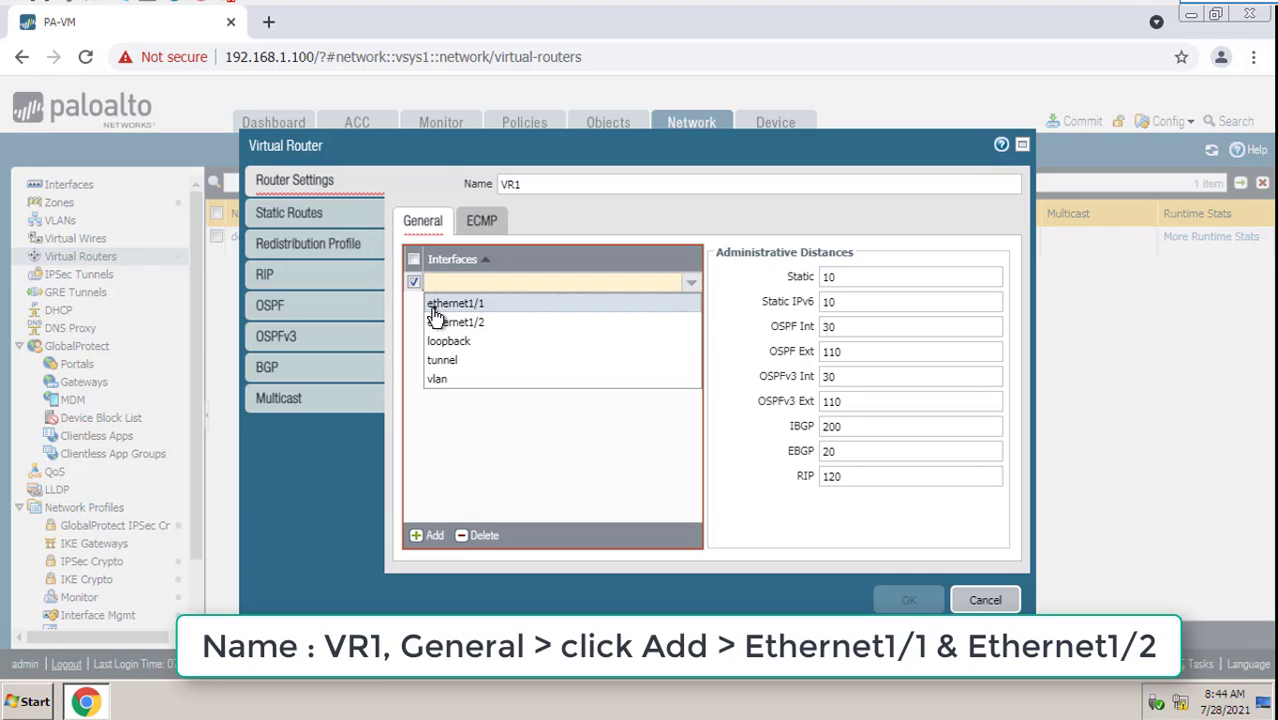
{"action": "left_click", "coordinate": [436, 304]}
{"action": "left_click", "coordinate": [423, 537]}
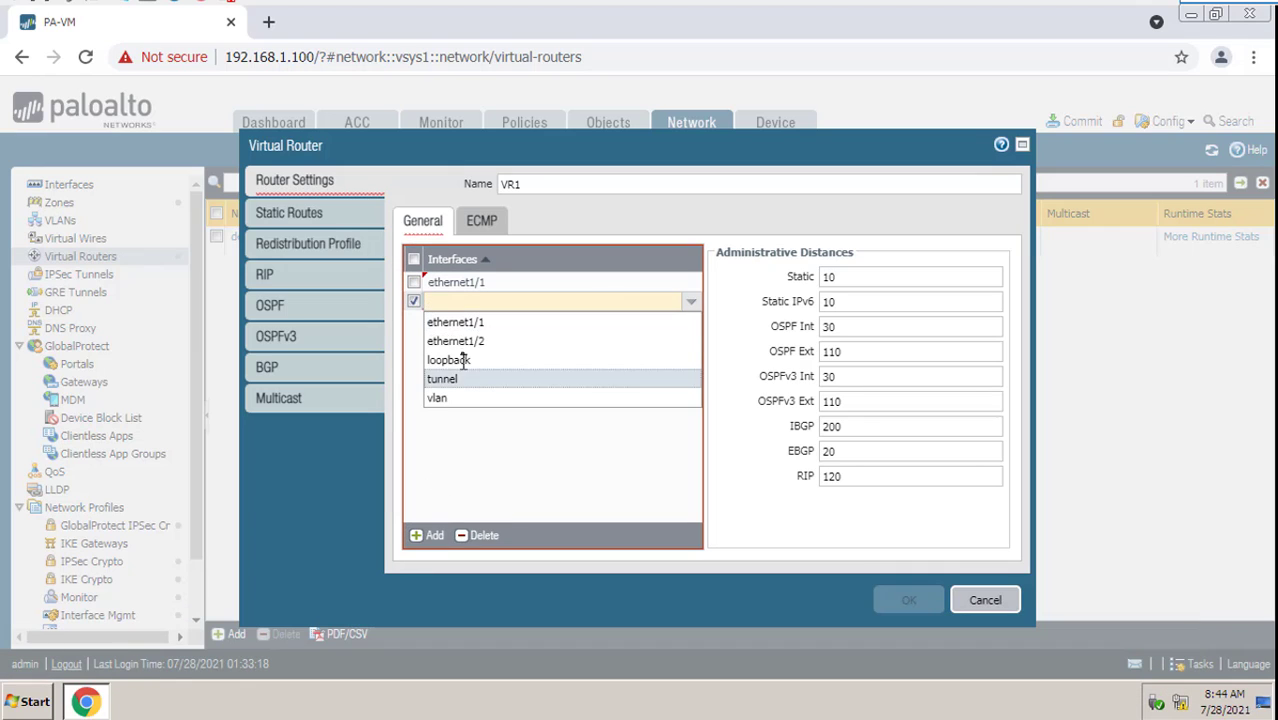
{"action": "left_click", "coordinate": [461, 340]}
{"action": "left_click", "coordinate": [471, 398]}
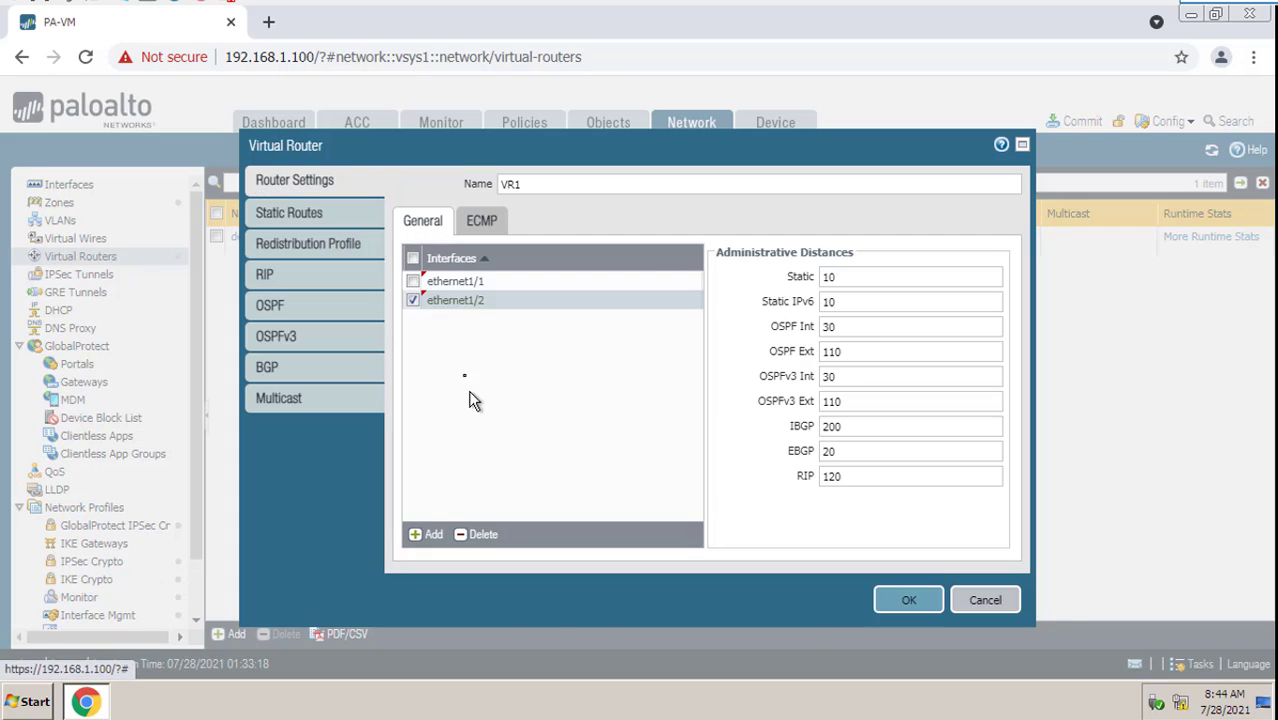
{"action": "left_click", "coordinate": [303, 213]}
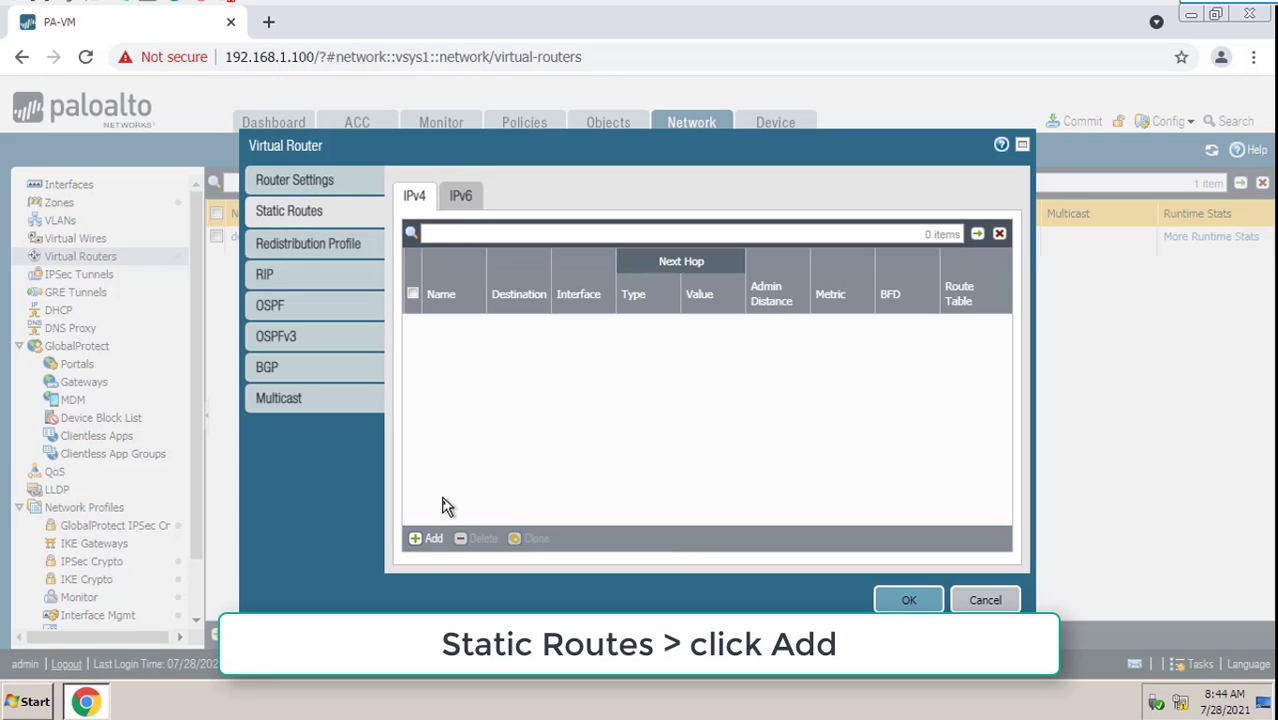
Step: Add static route 'default-route' with destination 0.0.0.0/0
{"action": "left_click", "coordinate": [438, 538]}
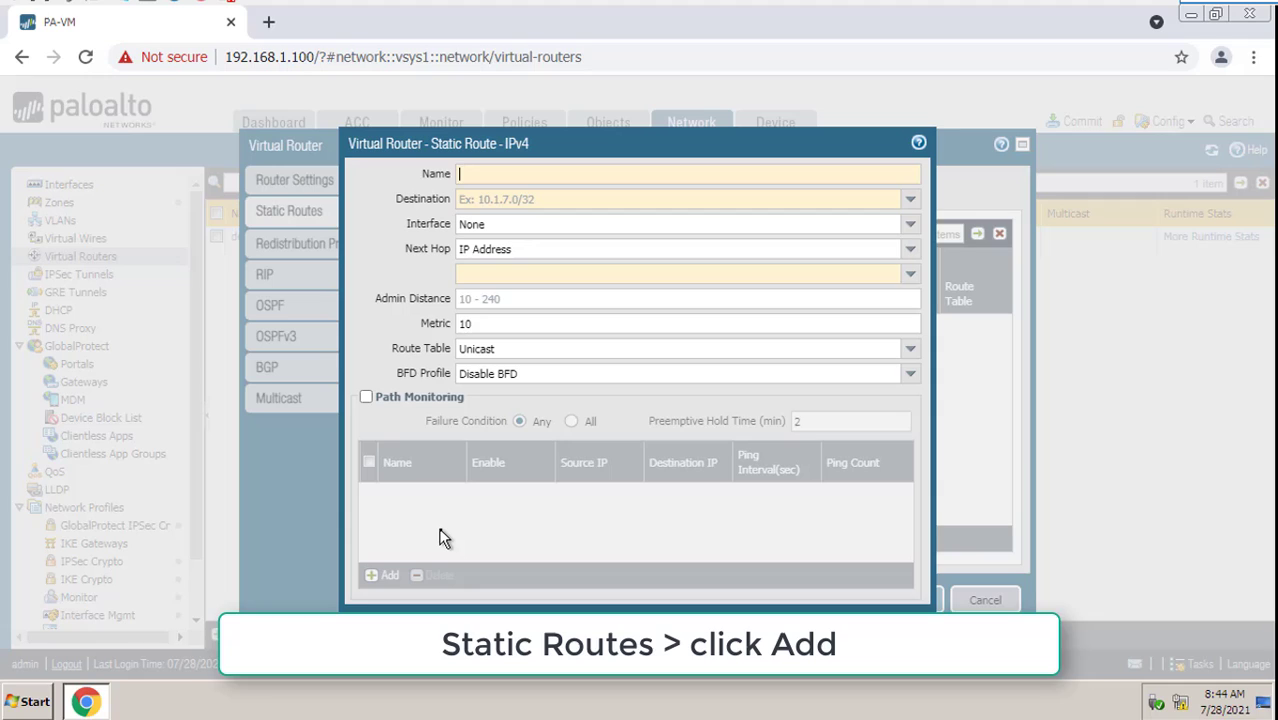
{"action": "type", "text": "default-route"}
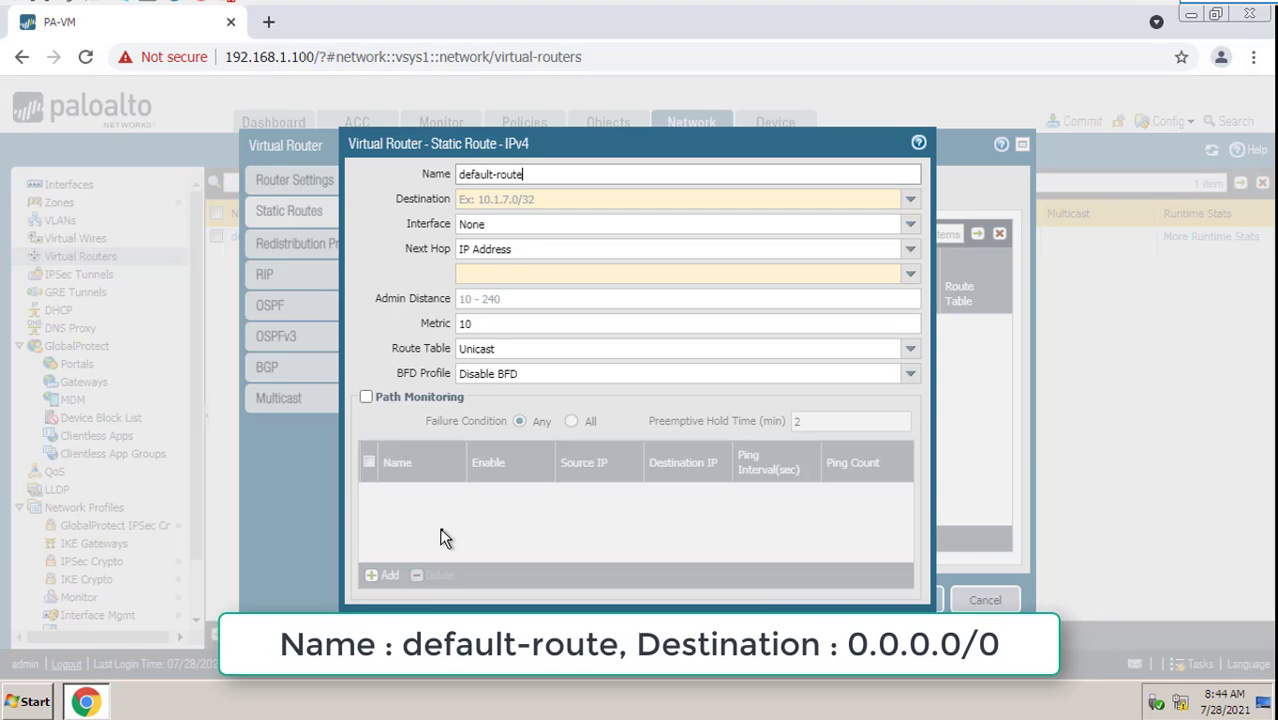
{"action": "left_click", "coordinate": [508, 199]}
{"action": "type", "text": "0"}
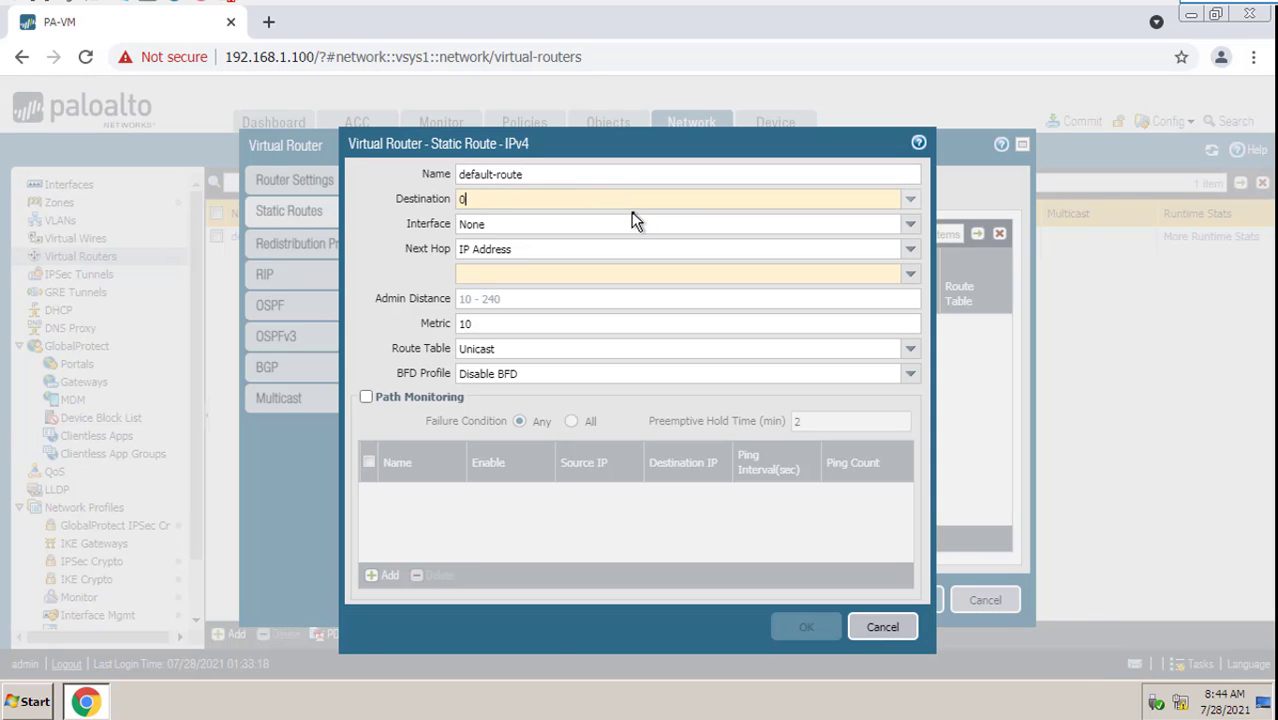
{"action": "type", "text": ".0.0.0"}
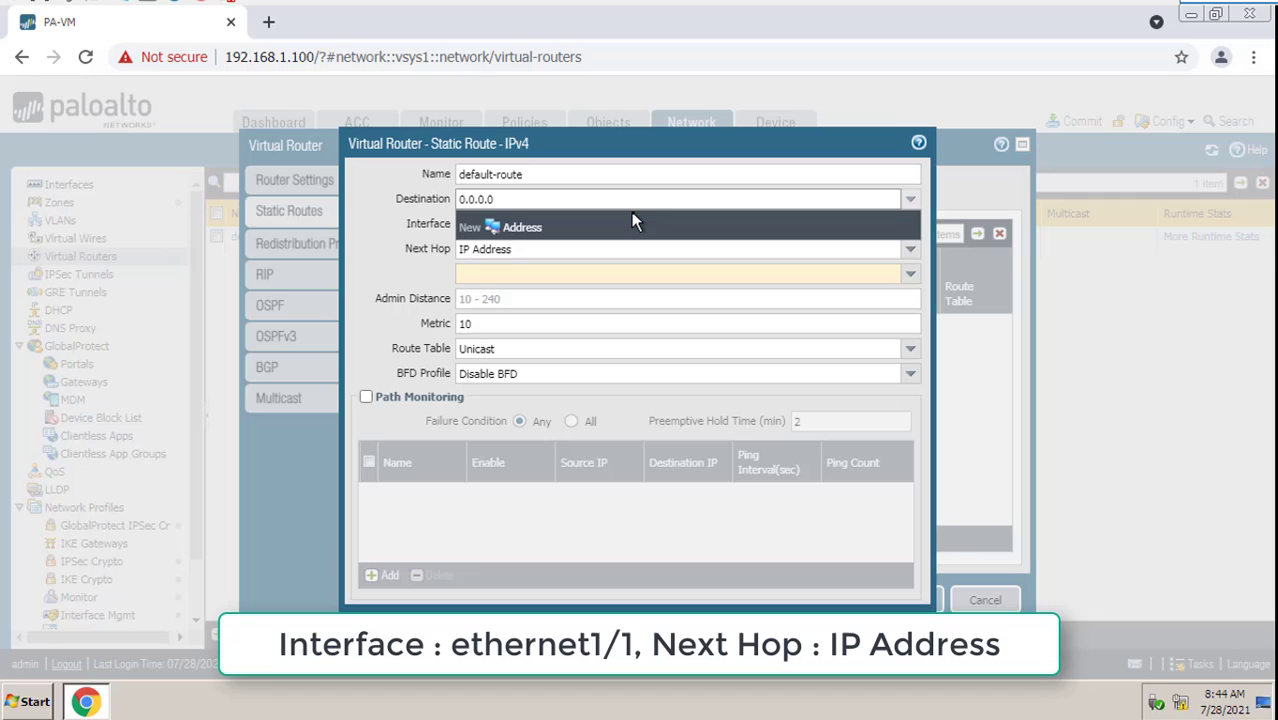
{"action": "type", "text": "/0"}
{"action": "left_click", "coordinate": [421, 260]}
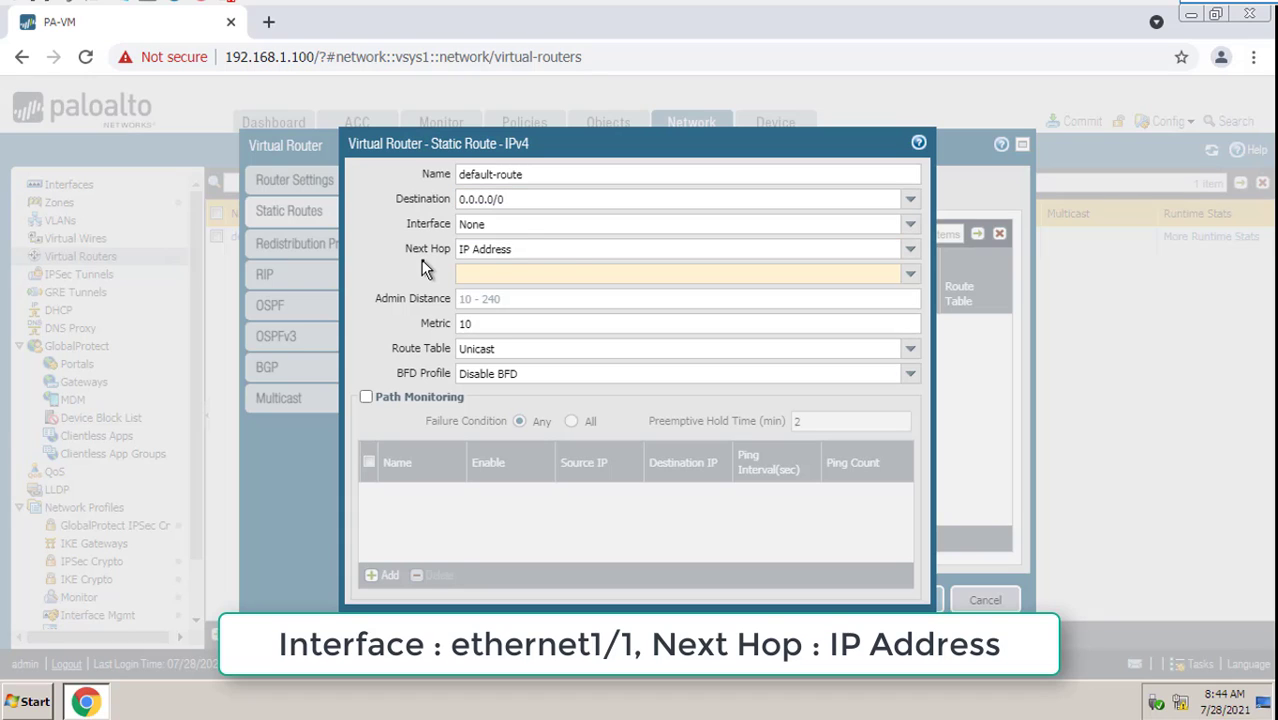
Step: Send the route out ethernet1/1 via next hop 10.11.32.140, saving the route and VR1
{"action": "left_click", "coordinate": [910, 230]}
{"action": "left_click", "coordinate": [655, 265]}
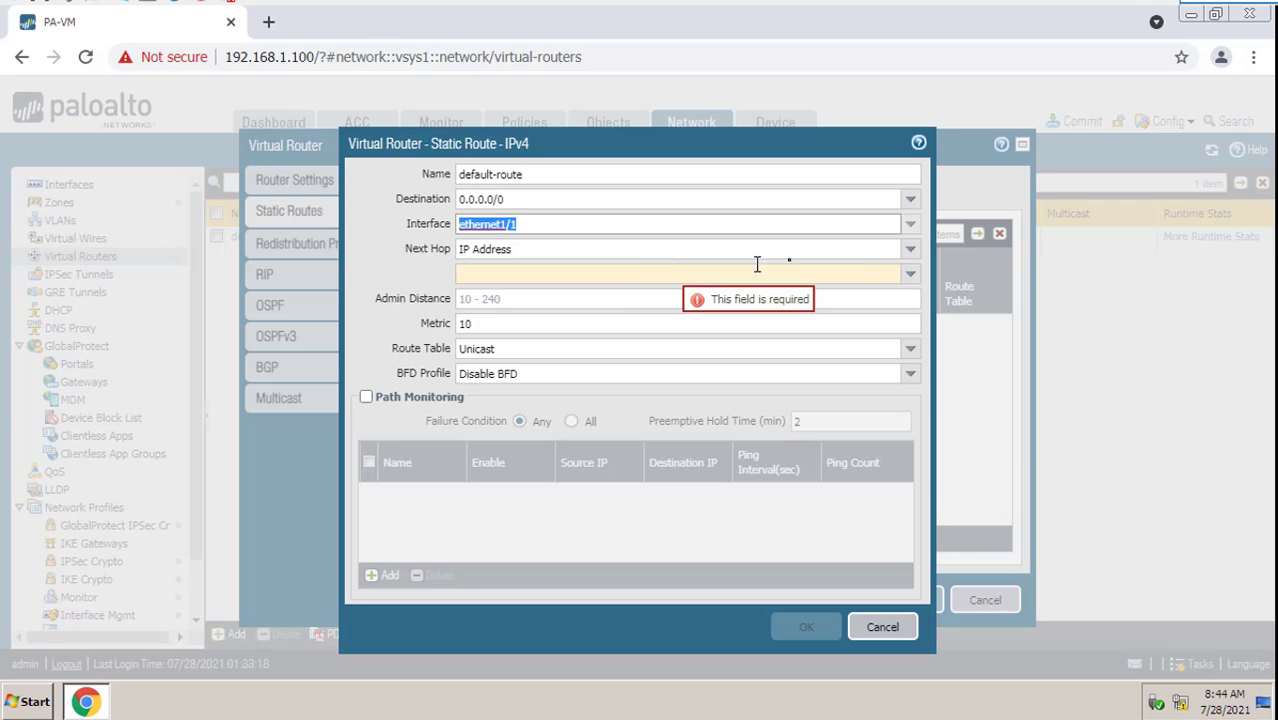
{"action": "left_click", "coordinate": [868, 274]}
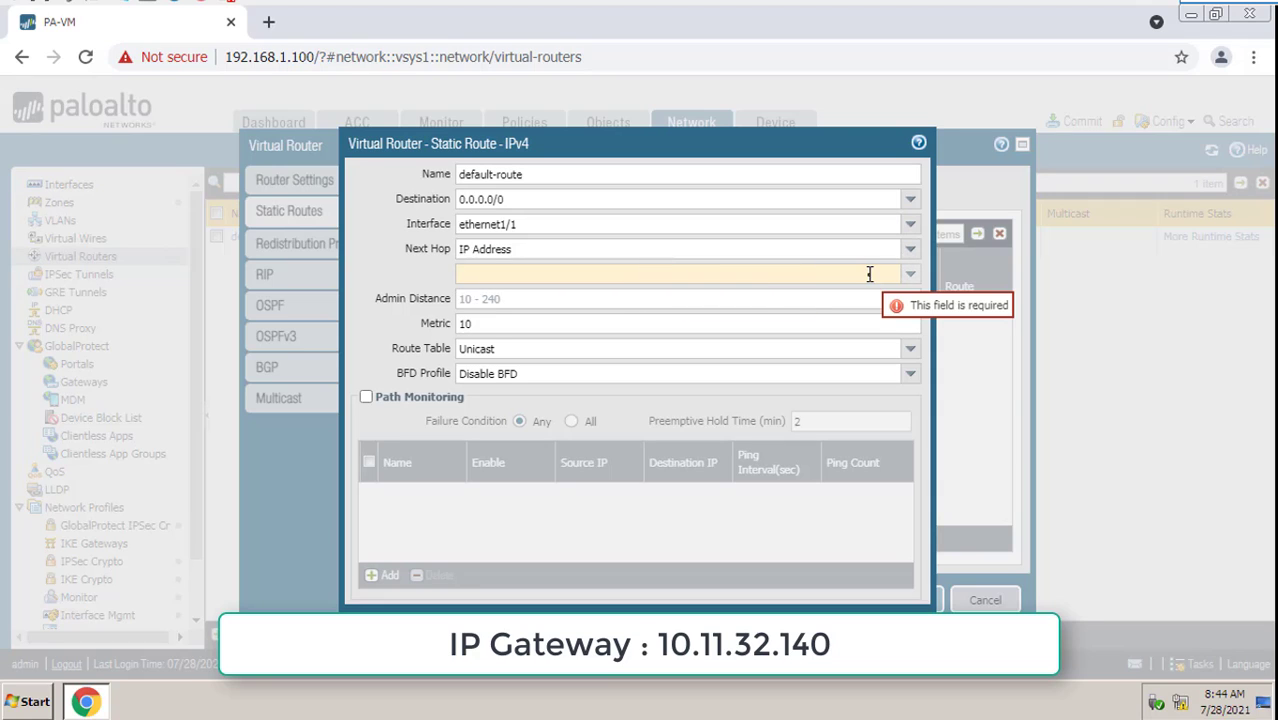
{"action": "type", "text": "10.11."}
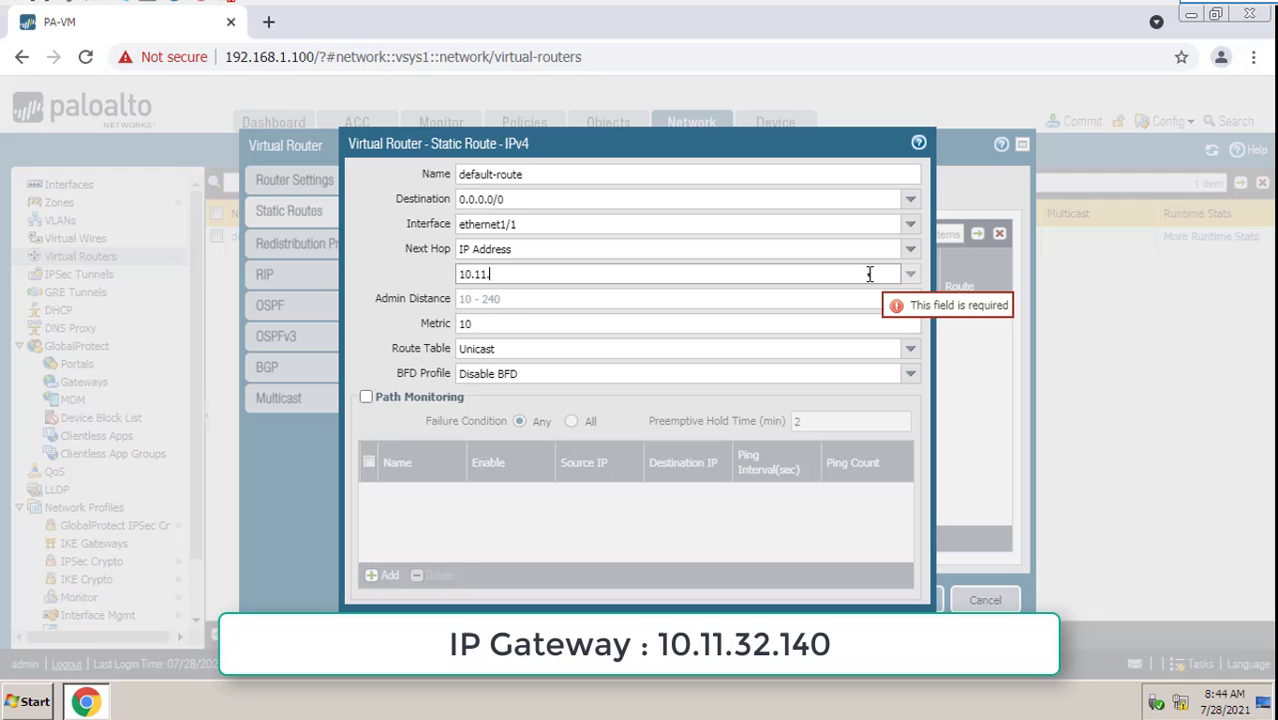
{"action": "type", "text": "32.140"}
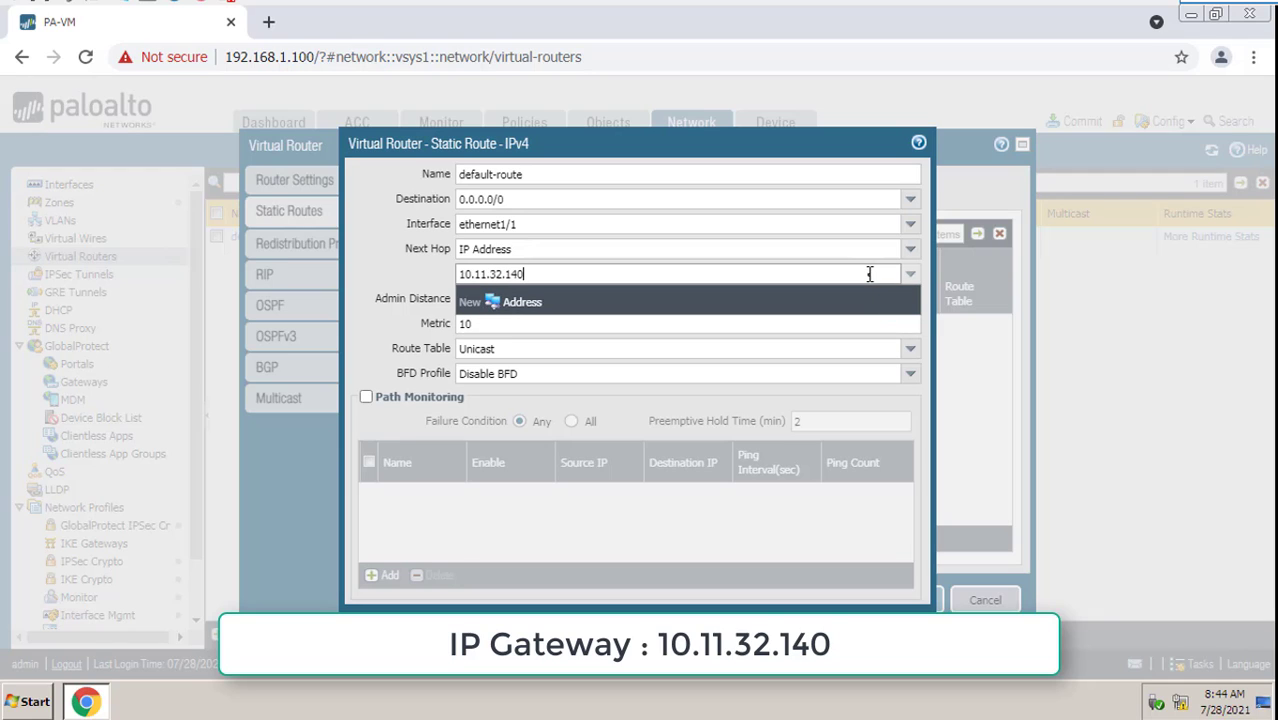
{"action": "left_click", "coordinate": [644, 538]}
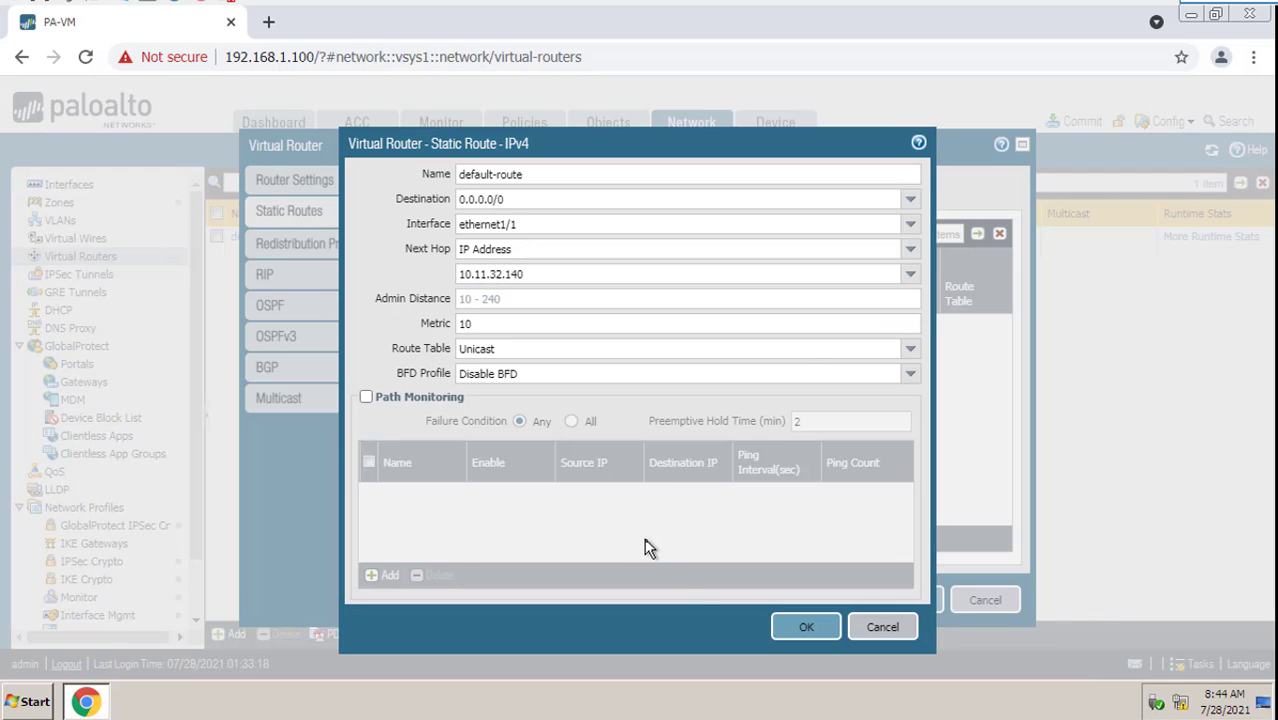
{"action": "left_click", "coordinate": [788, 624]}
{"action": "left_click", "coordinate": [901, 600]}
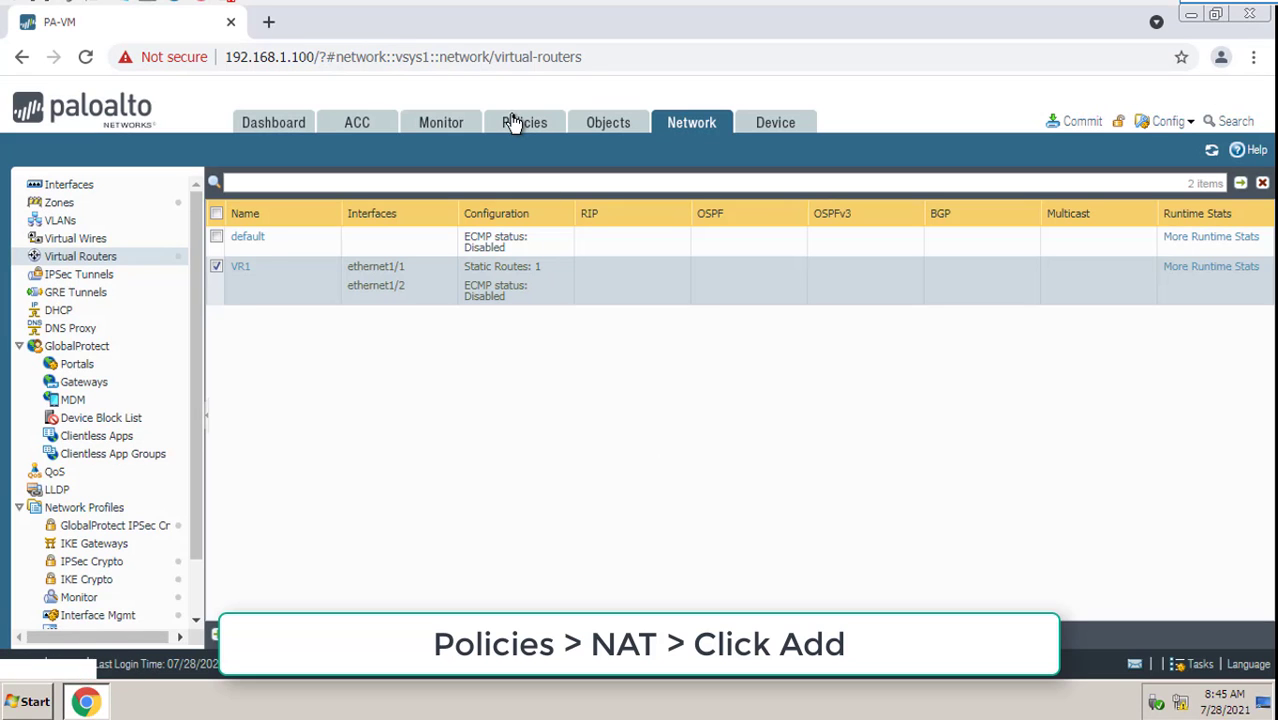
Step: Create a new NAT policy rule named Lan-to-Wan
{"action": "left_click", "coordinate": [515, 124]}
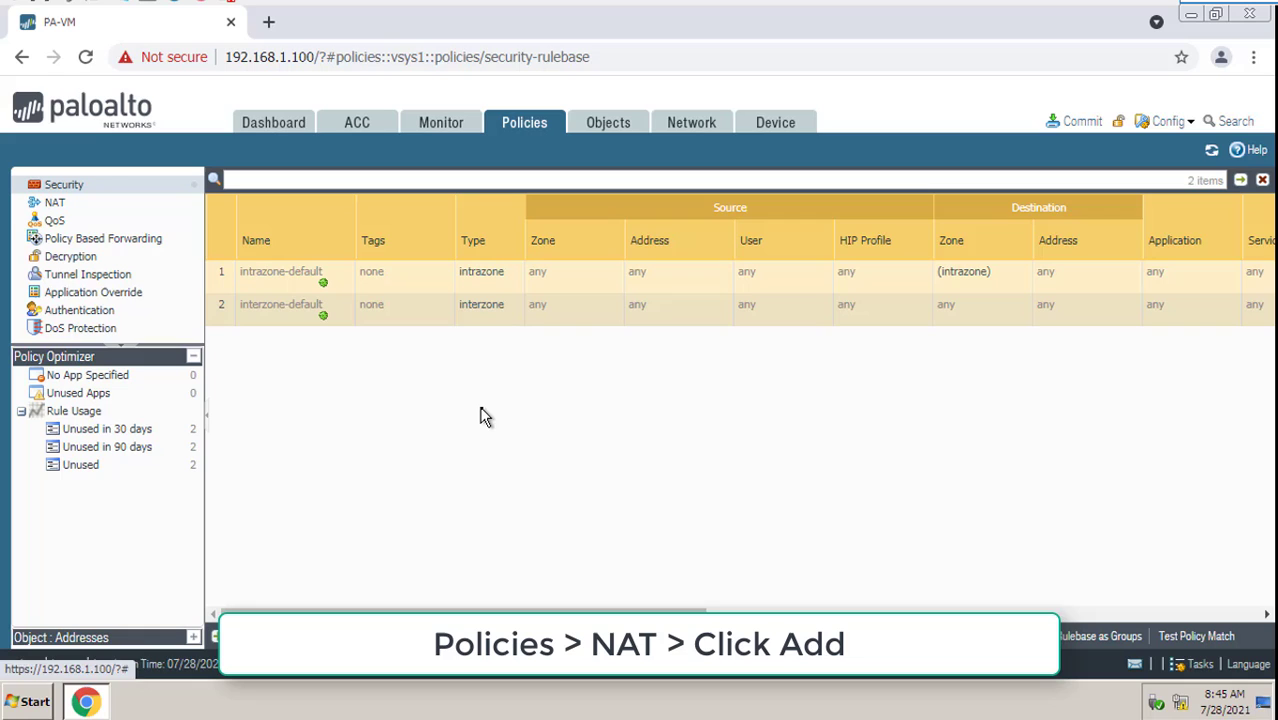
{"action": "left_click", "coordinate": [56, 203]}
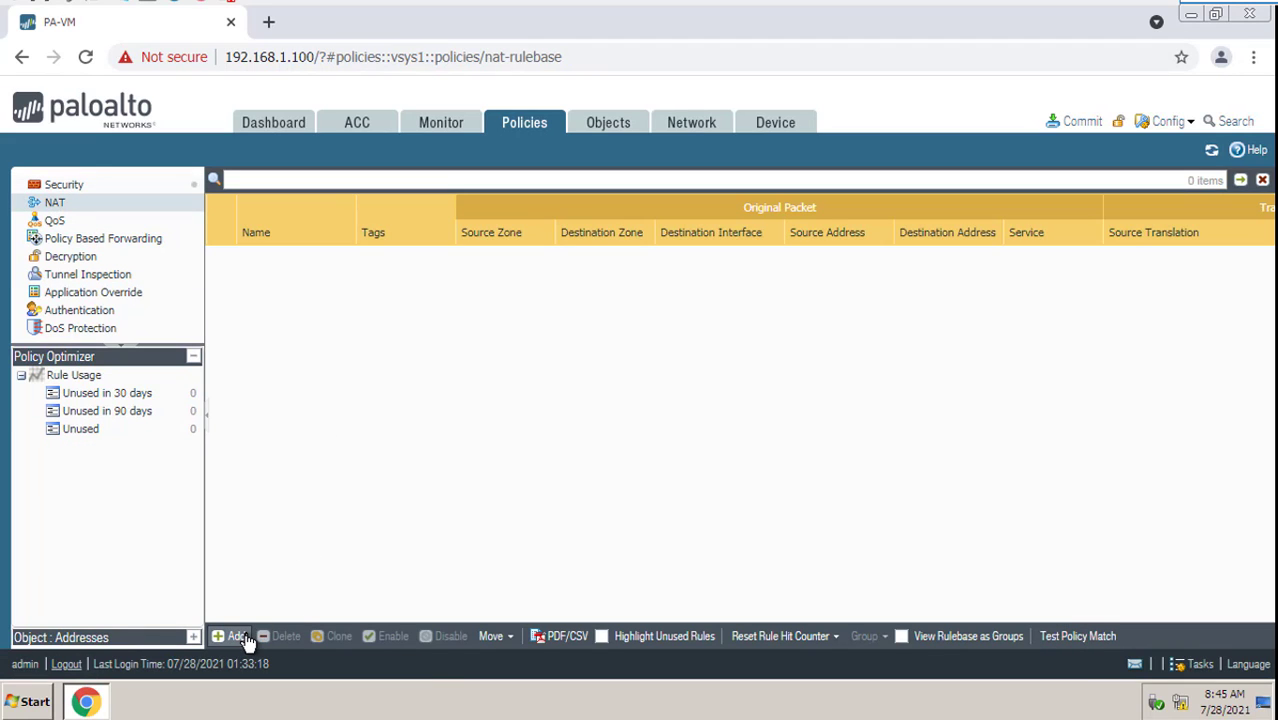
{"action": "left_click", "coordinate": [232, 636]}
{"action": "type", "text": "Lan-to-Wan"}
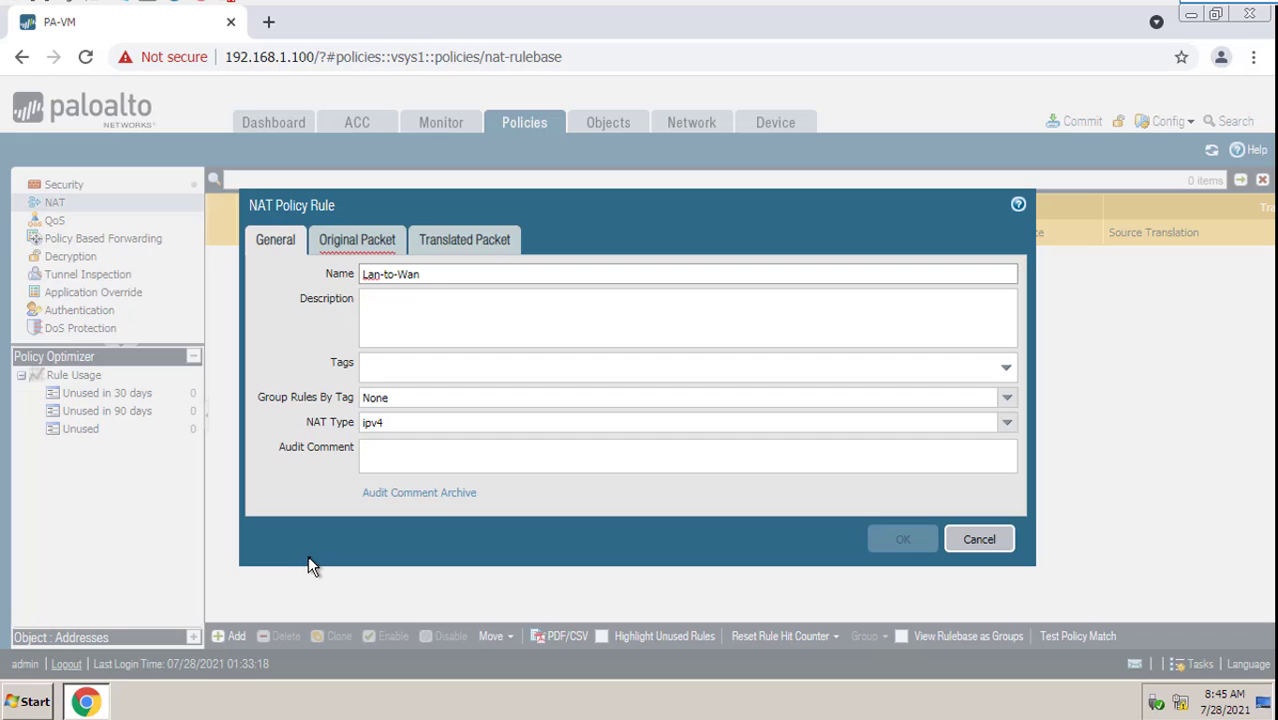
Step: Match source zone LAN, destination zone WAN, destination interface ethernet1/1
{"action": "left_click", "coordinate": [355, 248]}
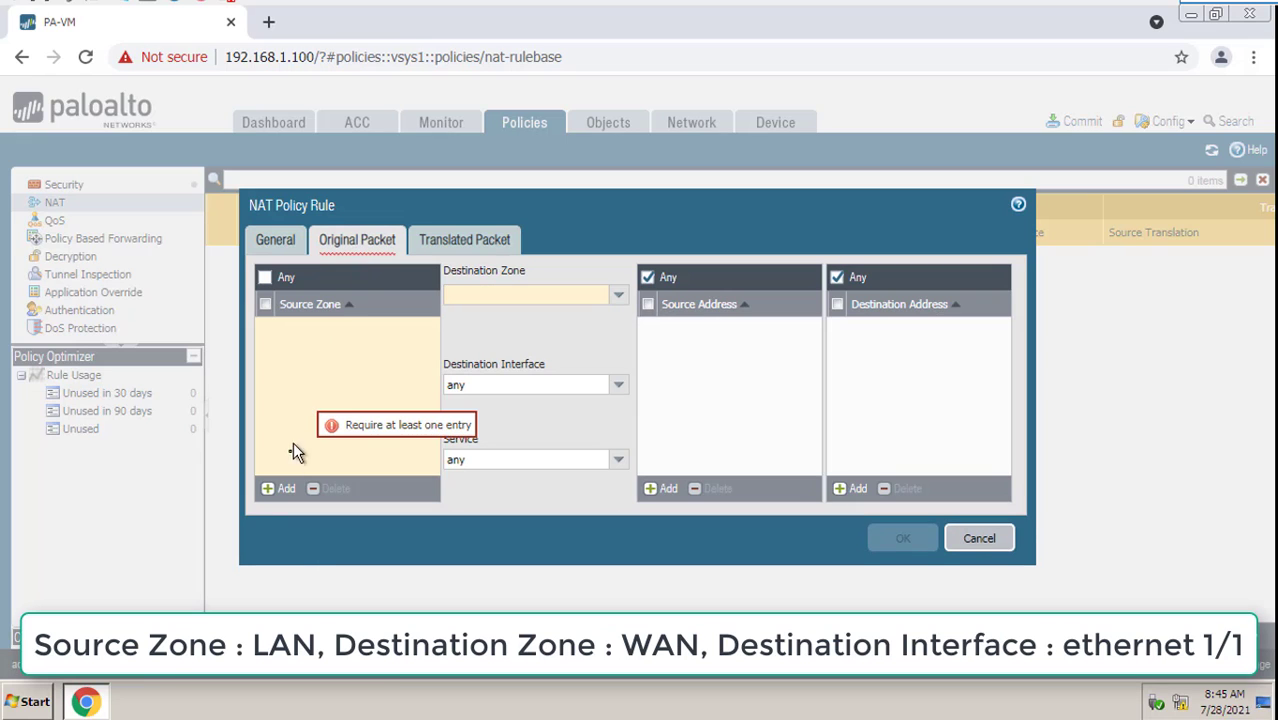
{"action": "left_click", "coordinate": [268, 490]}
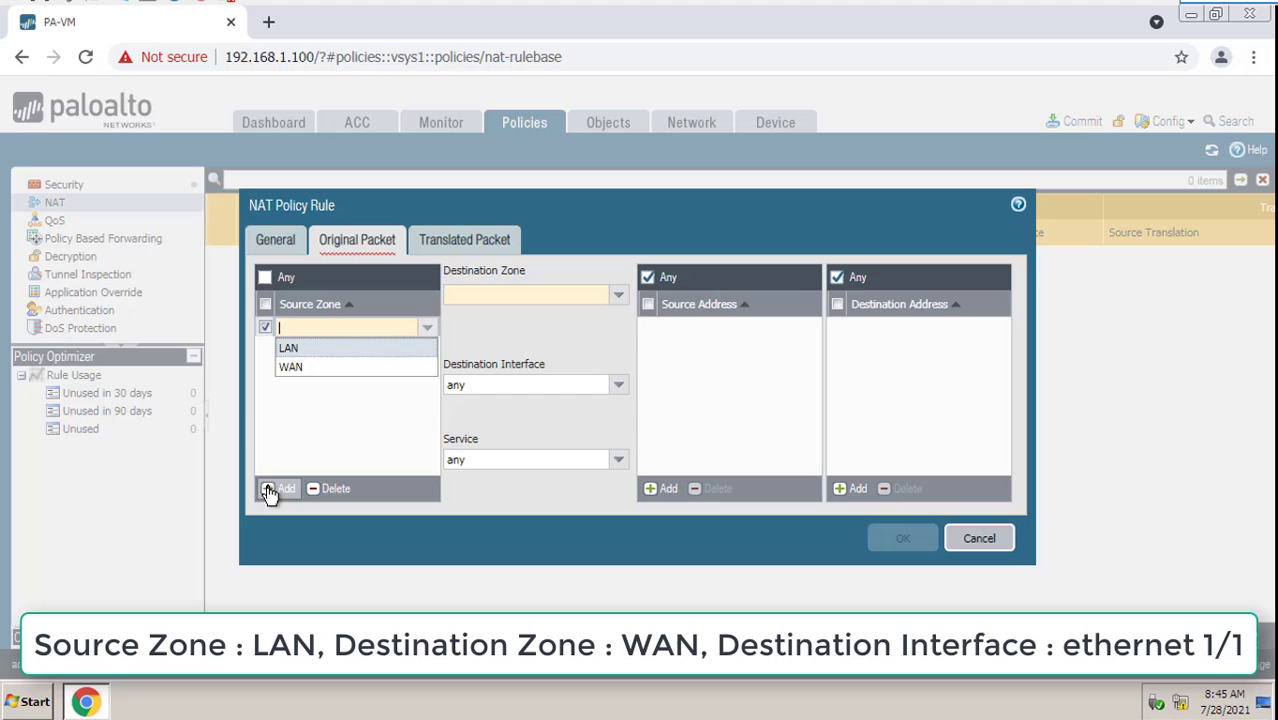
{"action": "left_click", "coordinate": [293, 347]}
{"action": "left_click", "coordinate": [618, 295]}
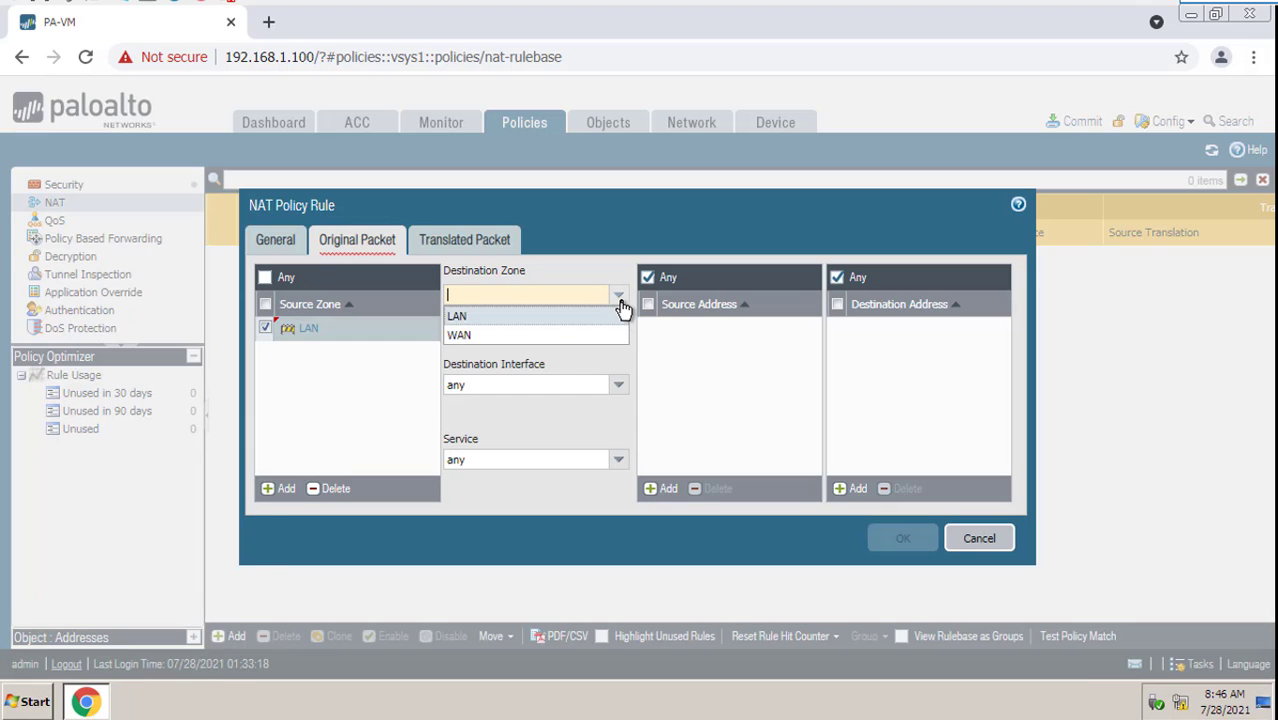
{"action": "left_click", "coordinate": [543, 338]}
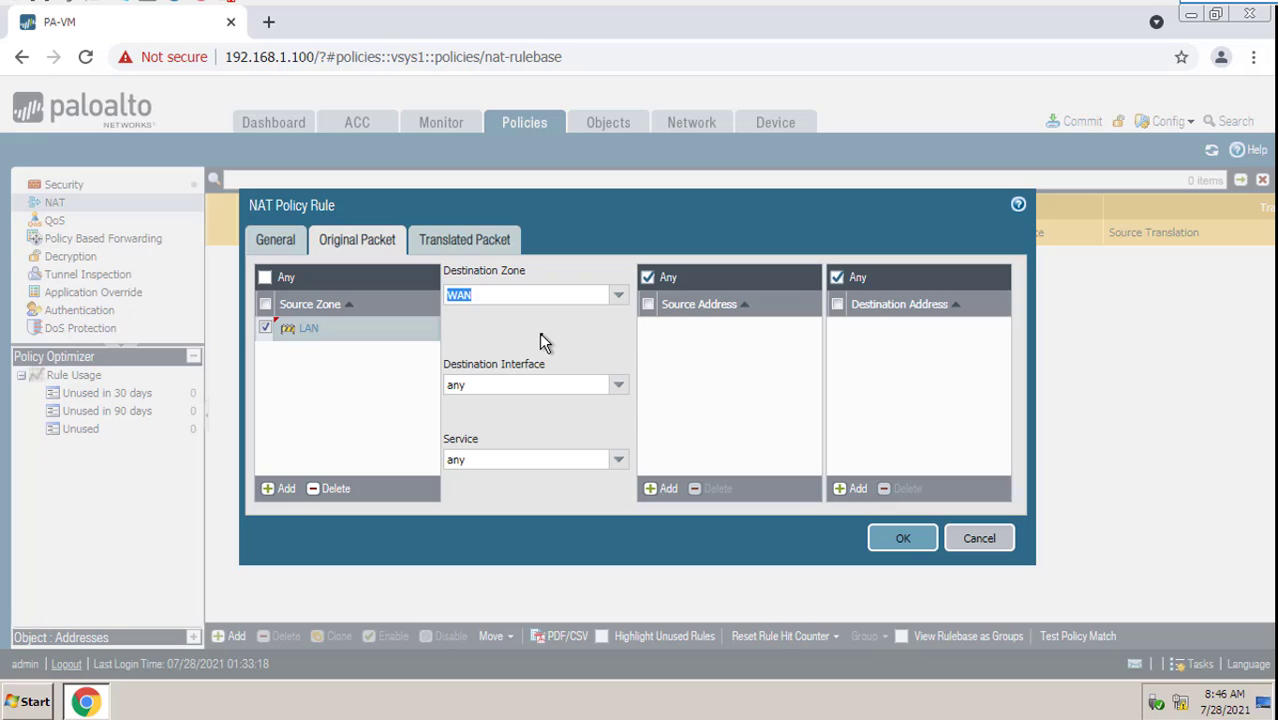
{"action": "left_click", "coordinate": [617, 388]}
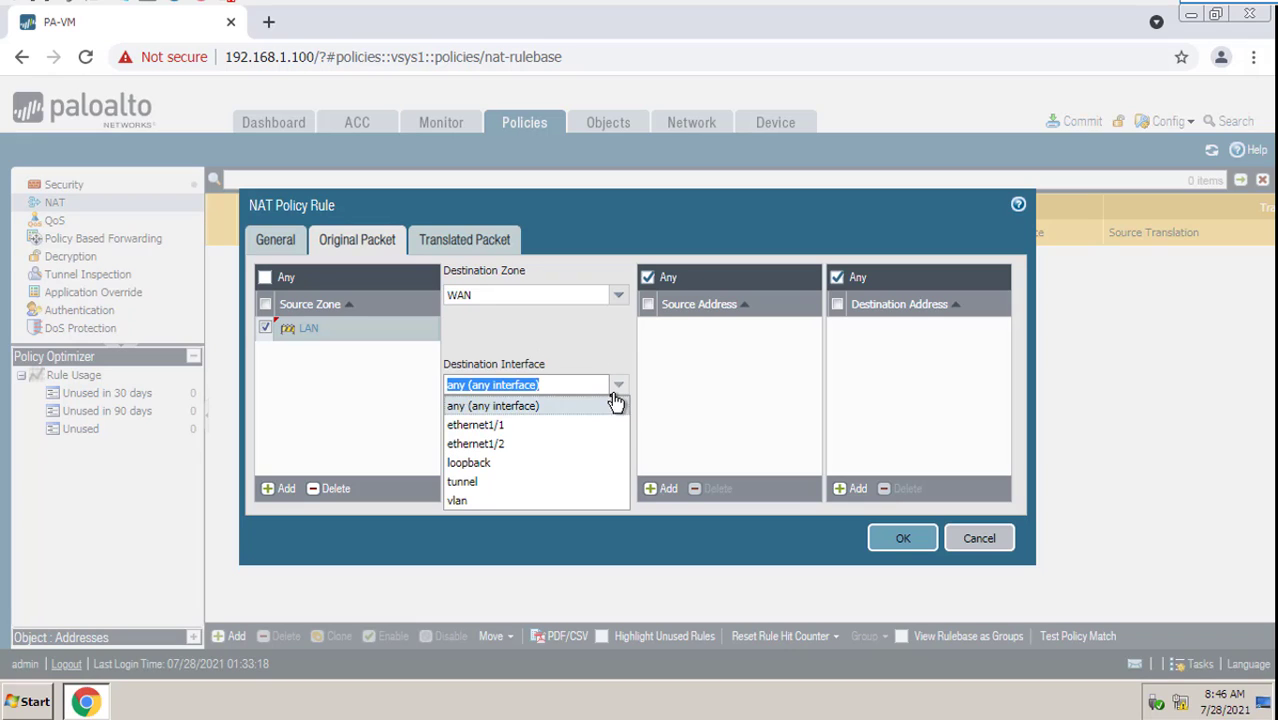
{"action": "left_click", "coordinate": [518, 424]}
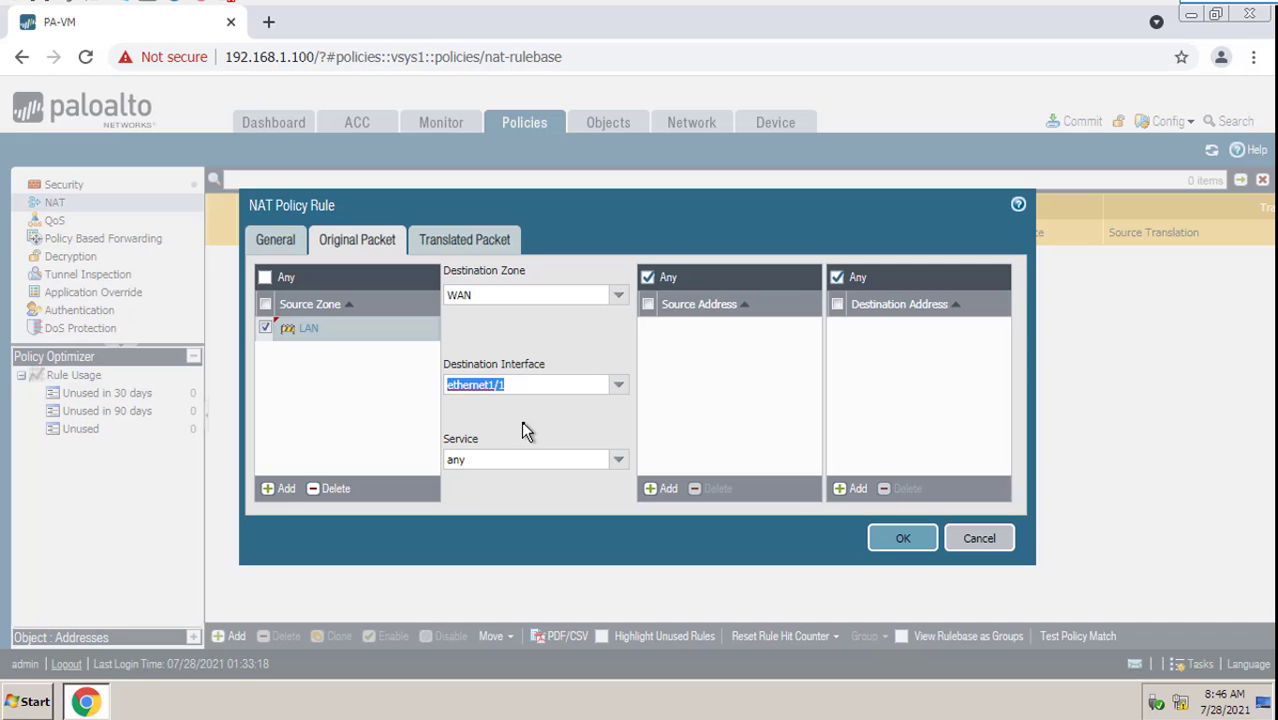
Step: Translate source to Dynamic IP and Port on ethernet1/1's 10.11.32.72/24 and save Lan-to-Wan
{"action": "left_click", "coordinate": [451, 244]}
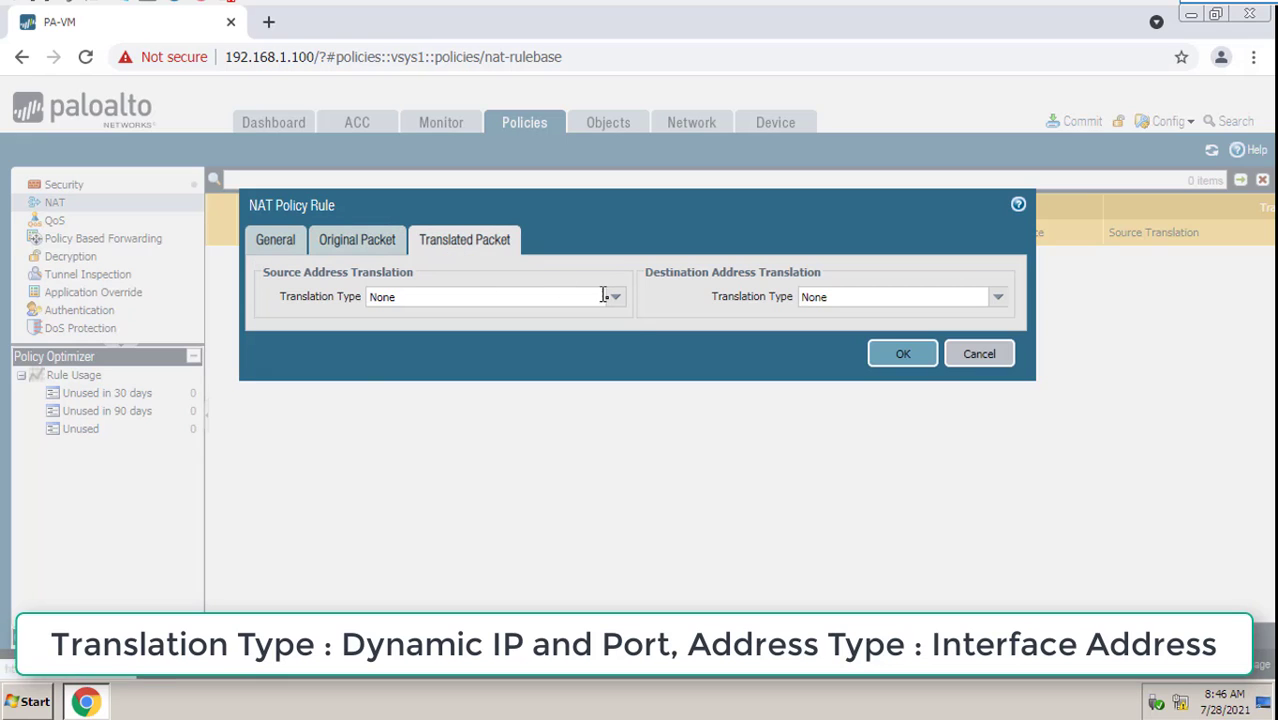
{"action": "left_click", "coordinate": [615, 303]}
{"action": "left_click", "coordinate": [581, 318]}
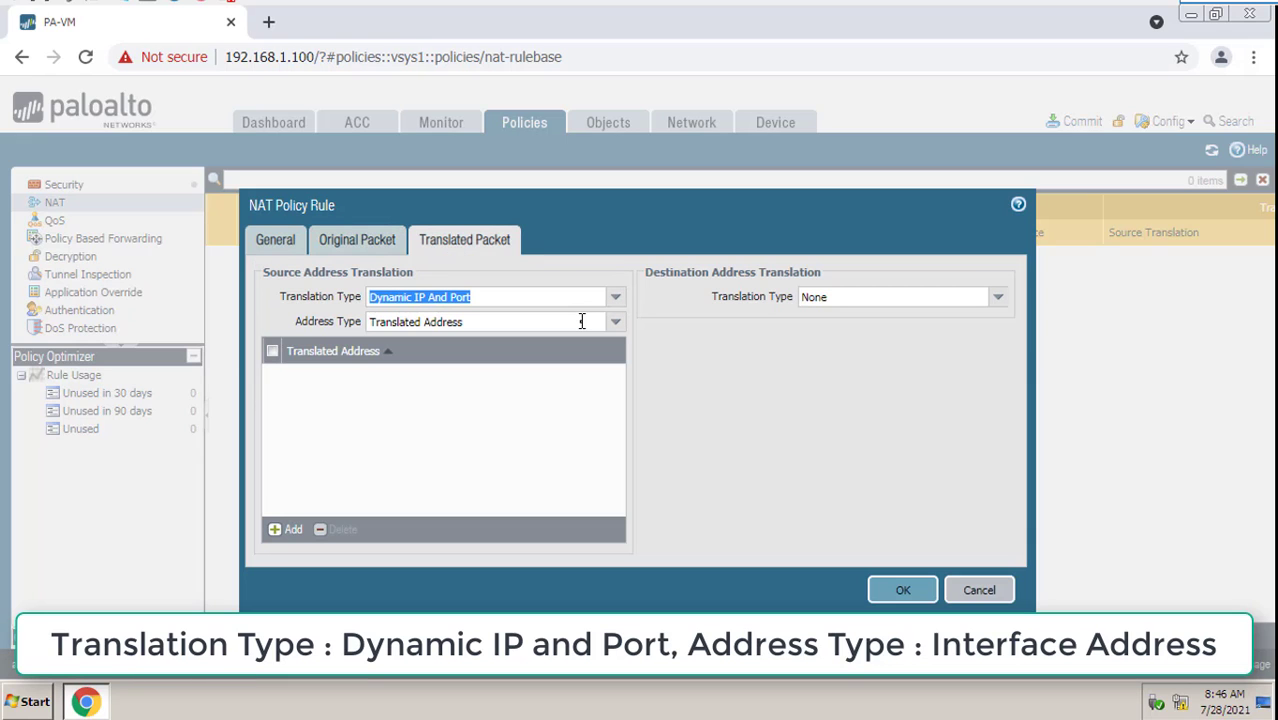
{"action": "left_click", "coordinate": [616, 325]}
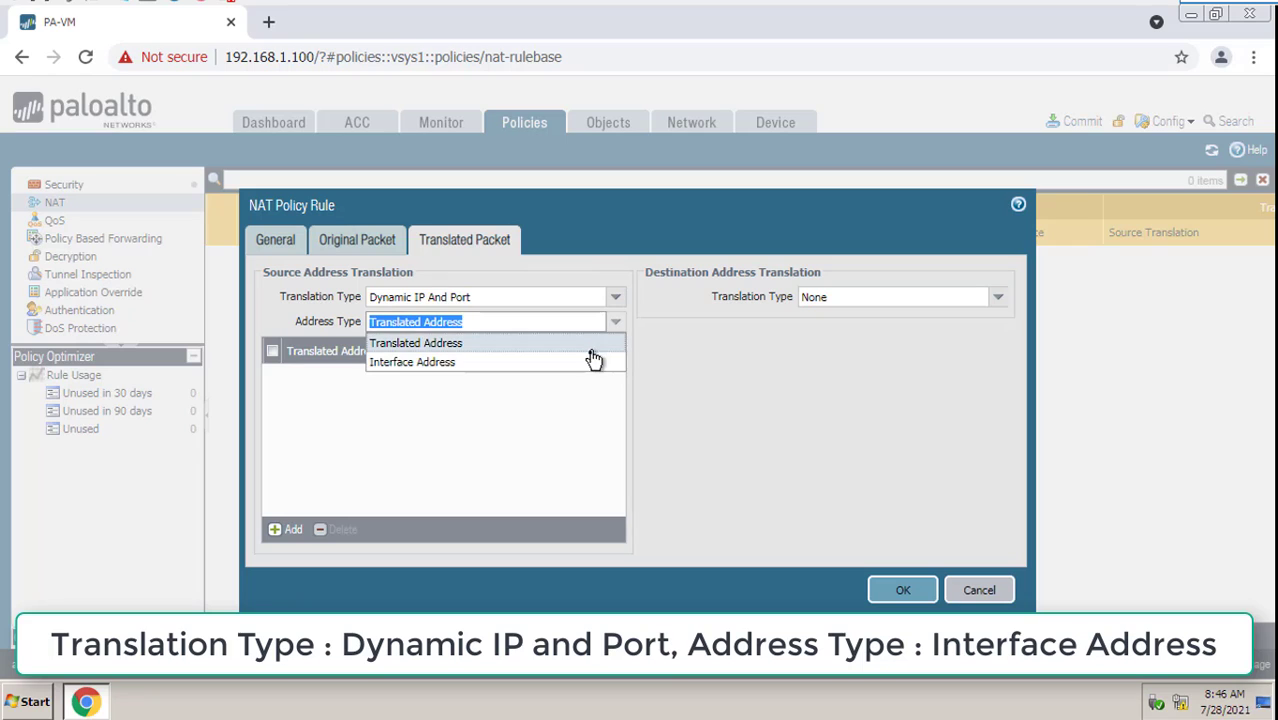
{"action": "left_click", "coordinate": [580, 362]}
{"action": "left_click", "coordinate": [615, 348]}
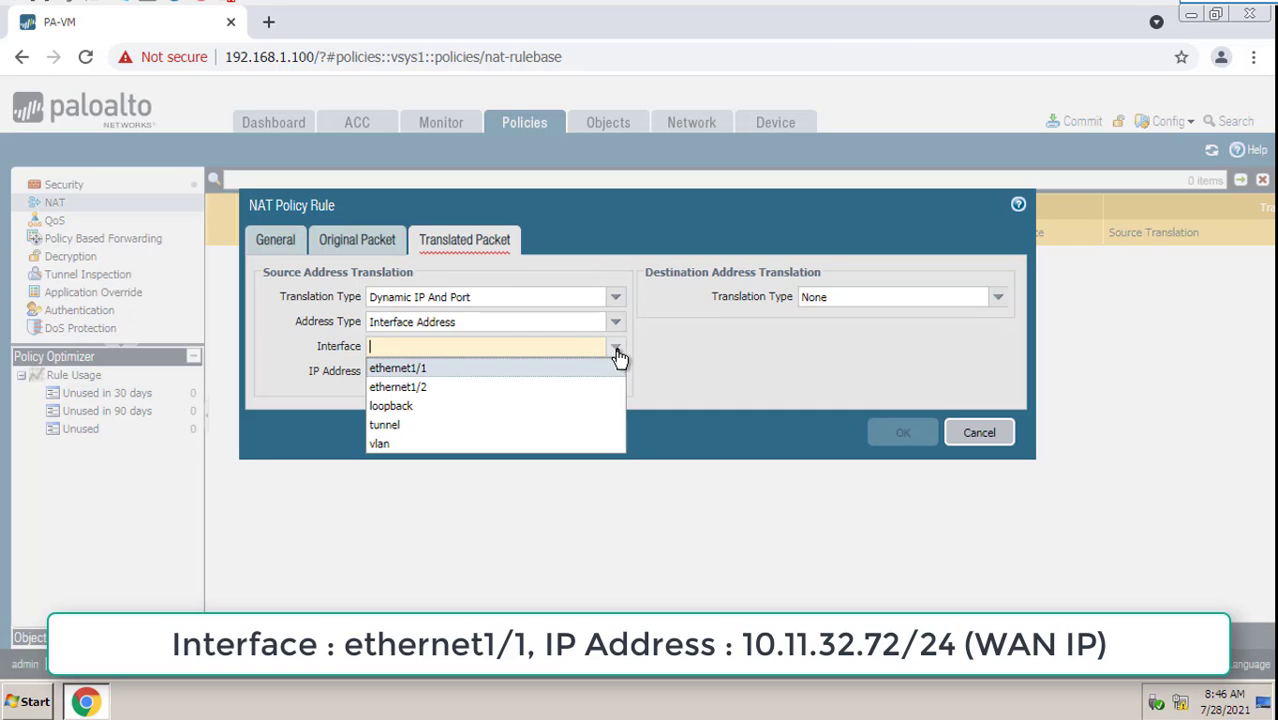
{"action": "left_click", "coordinate": [584, 370]}
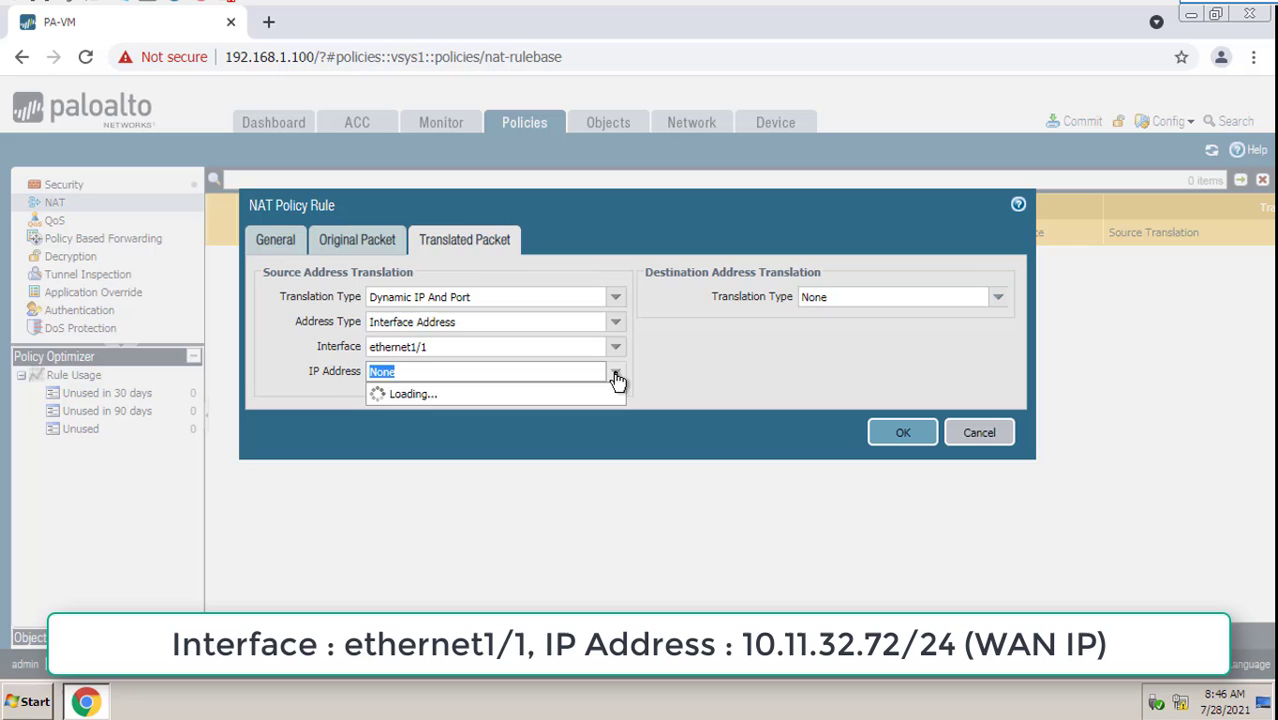
{"action": "left_click", "coordinate": [559, 413]}
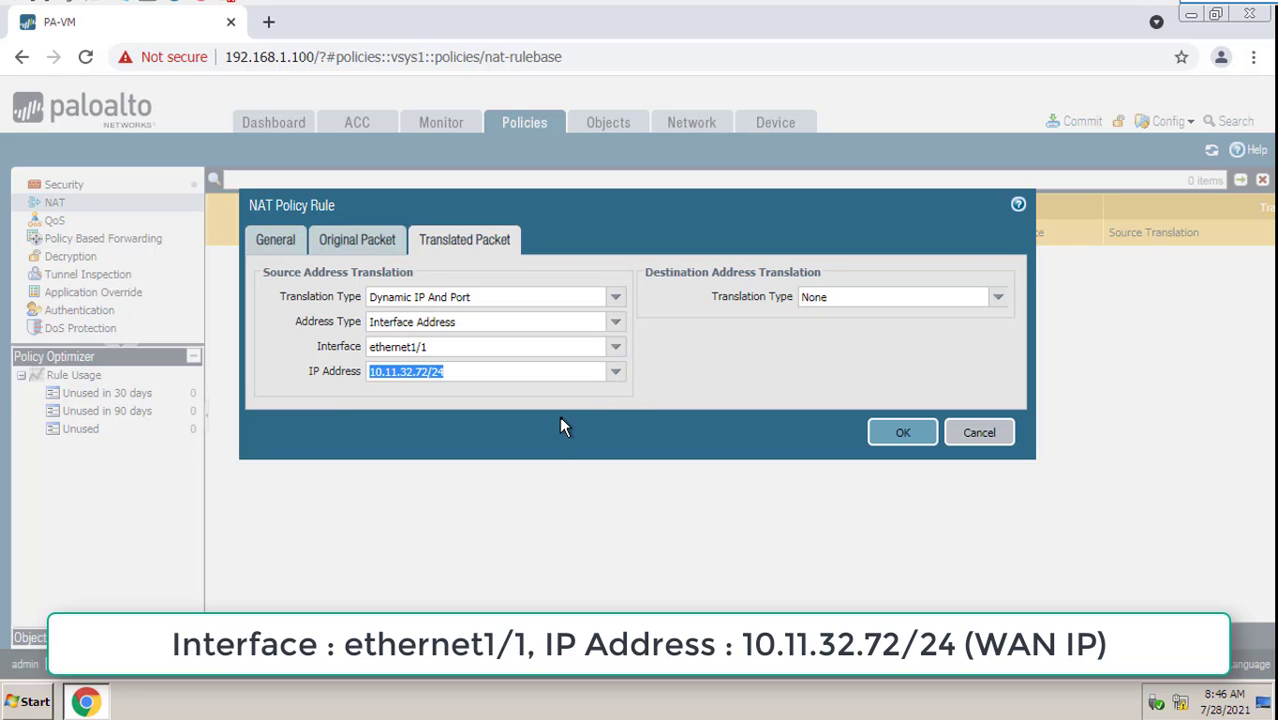
{"action": "left_click", "coordinate": [887, 437]}
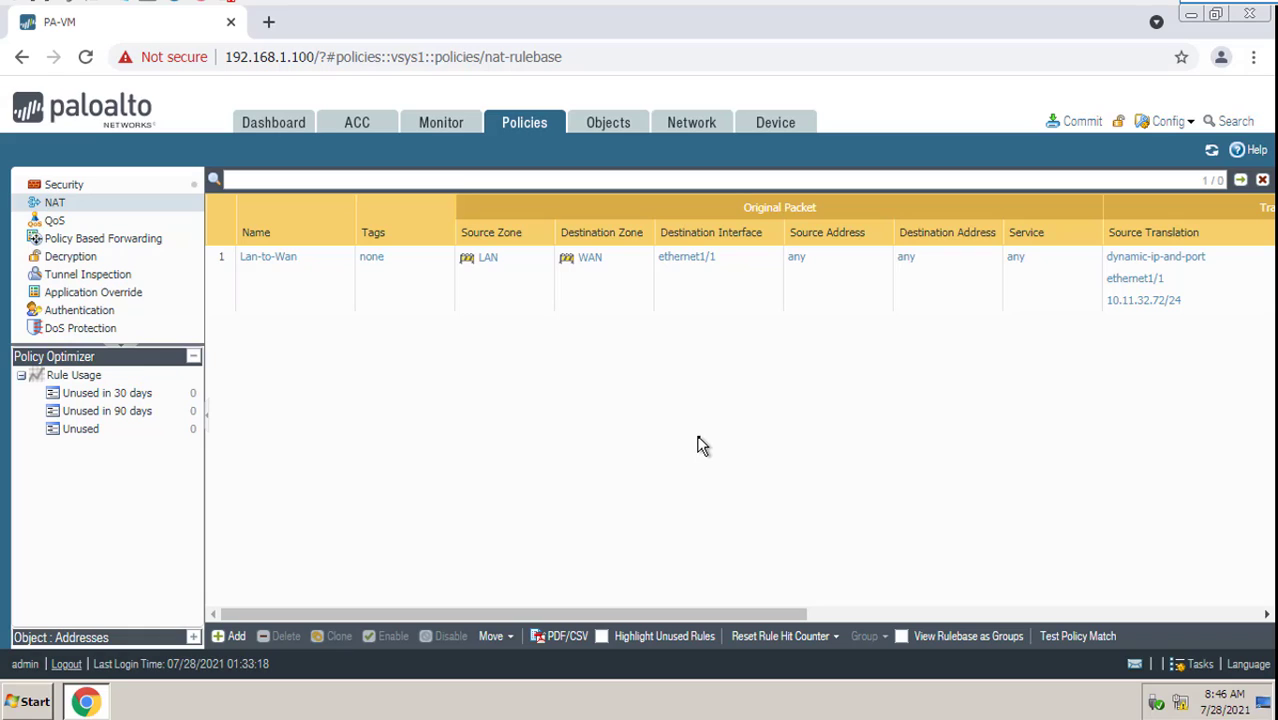
Step: Create a new security policy rule named Access_Internet
{"action": "left_click", "coordinate": [80, 190]}
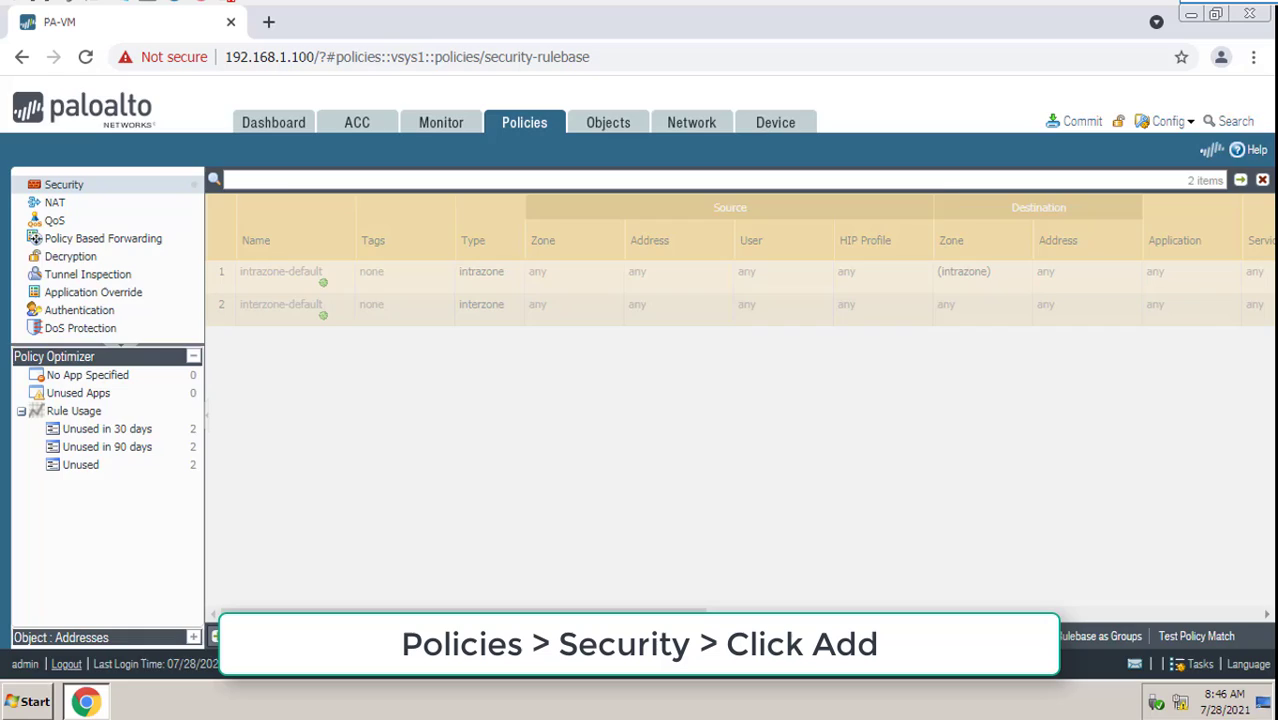
{"action": "left_click", "coordinate": [238, 636]}
{"action": "type", "text": "ccess_Internet"}
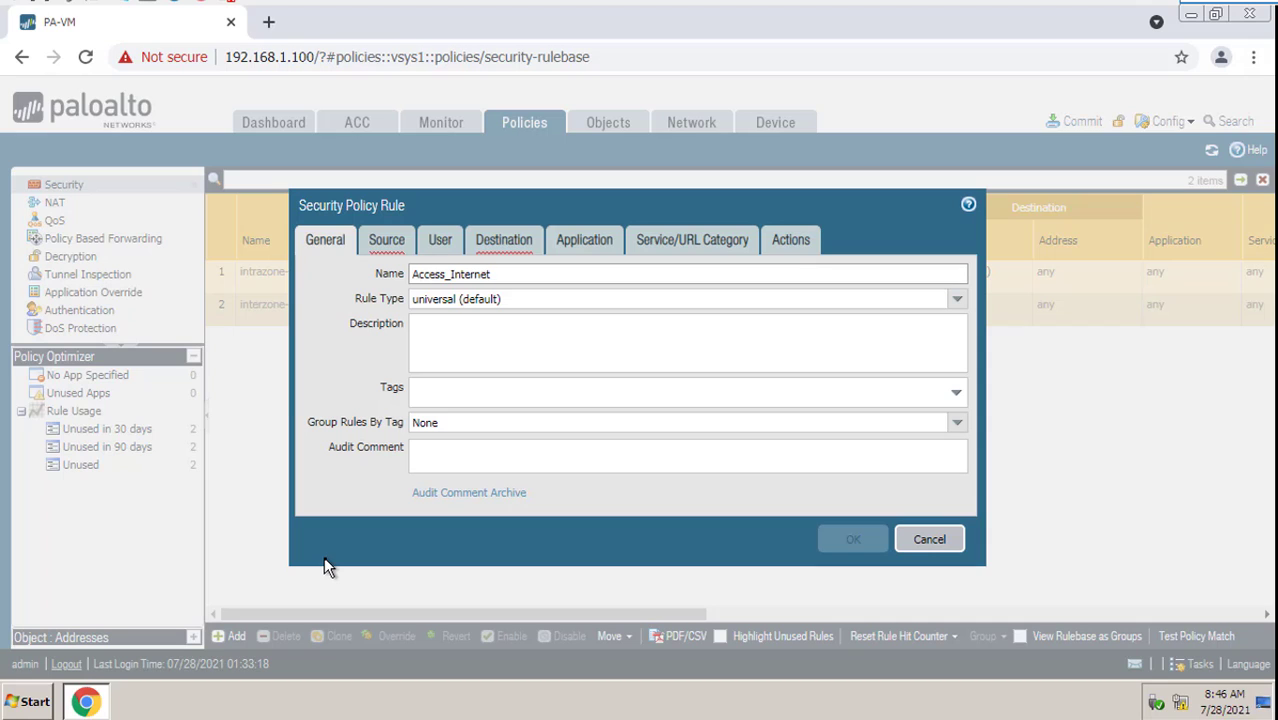
Step: Set the rule's source zone to LAN and destination zone to WAN
{"action": "left_click", "coordinate": [386, 242]}
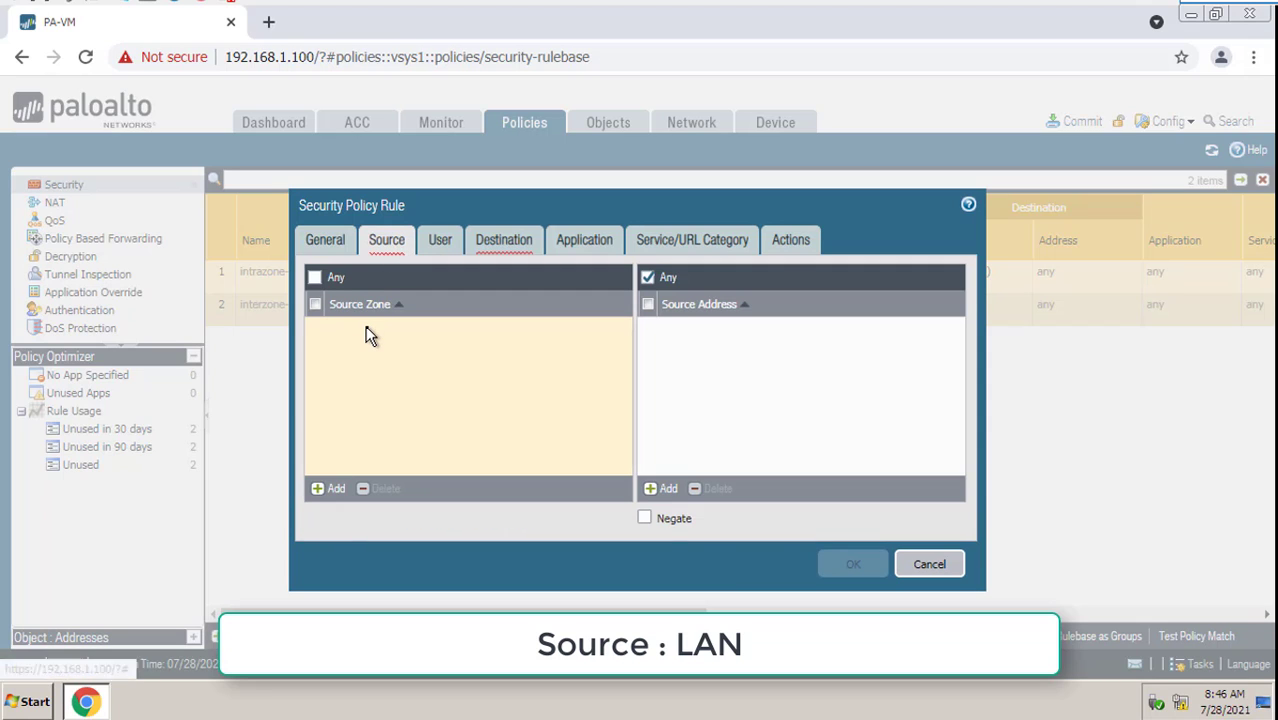
{"action": "left_click", "coordinate": [336, 489]}
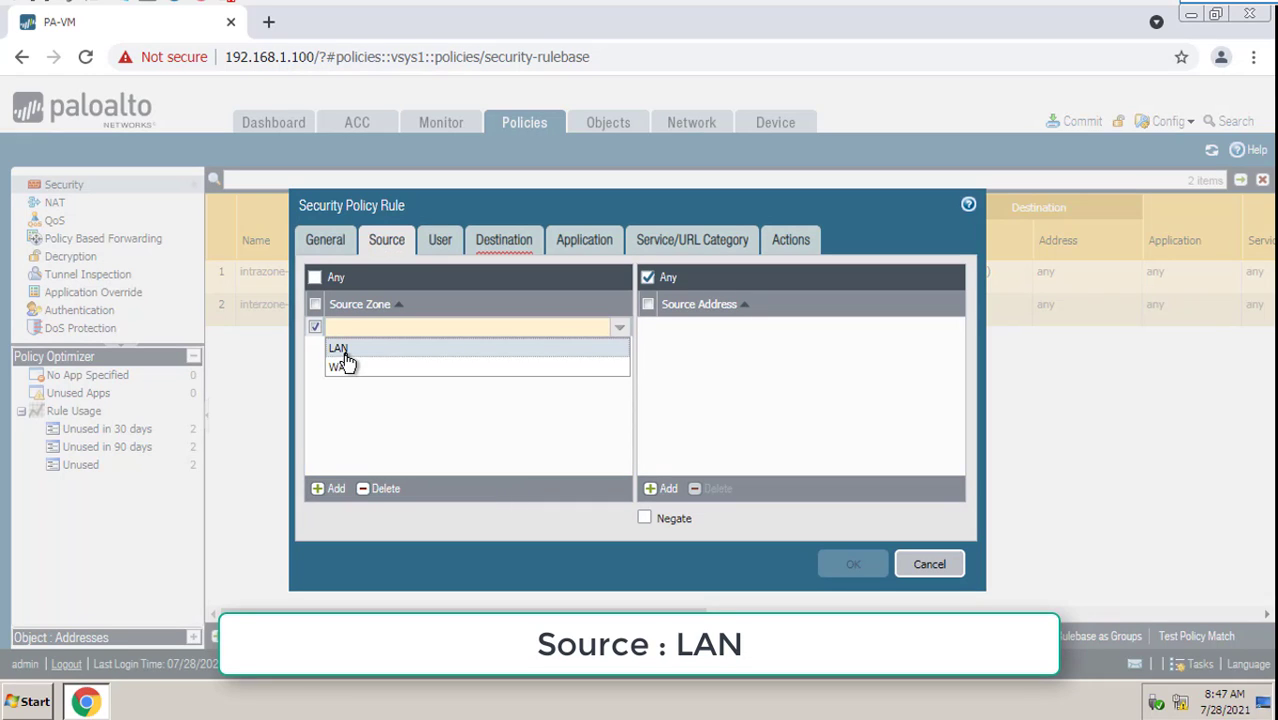
{"action": "left_click", "coordinate": [340, 350]}
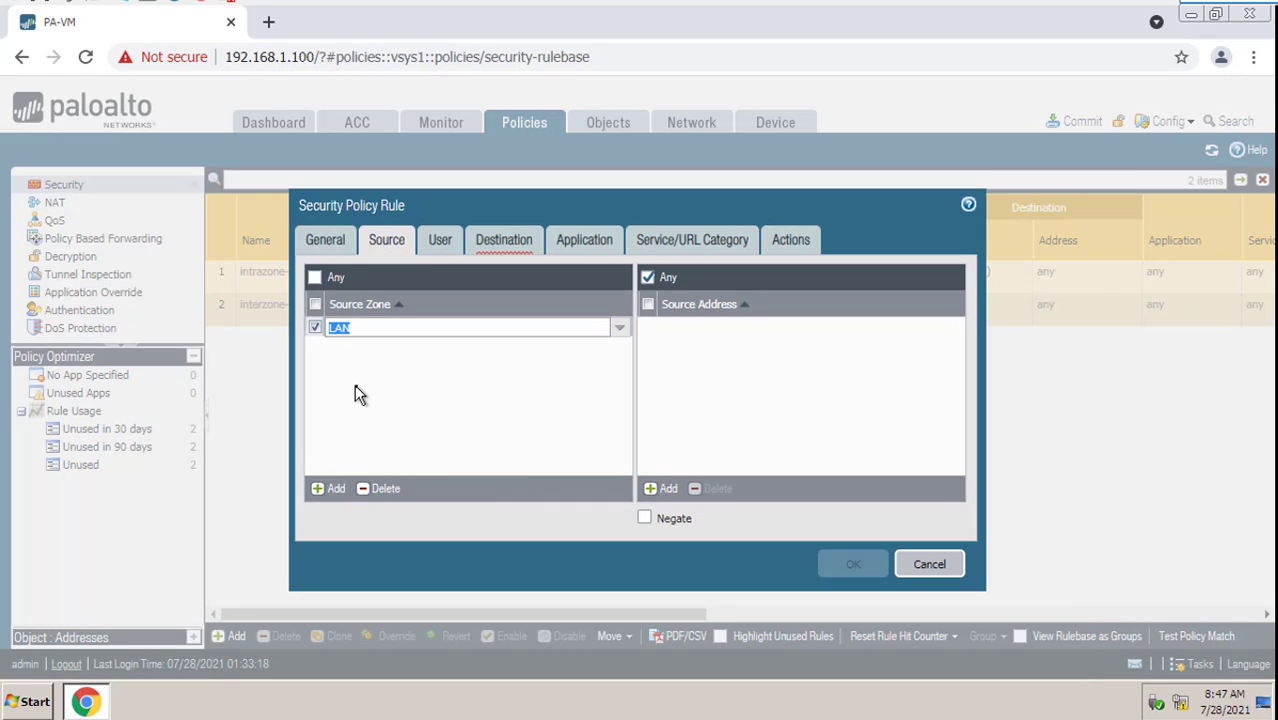
{"action": "left_click", "coordinate": [486, 250]}
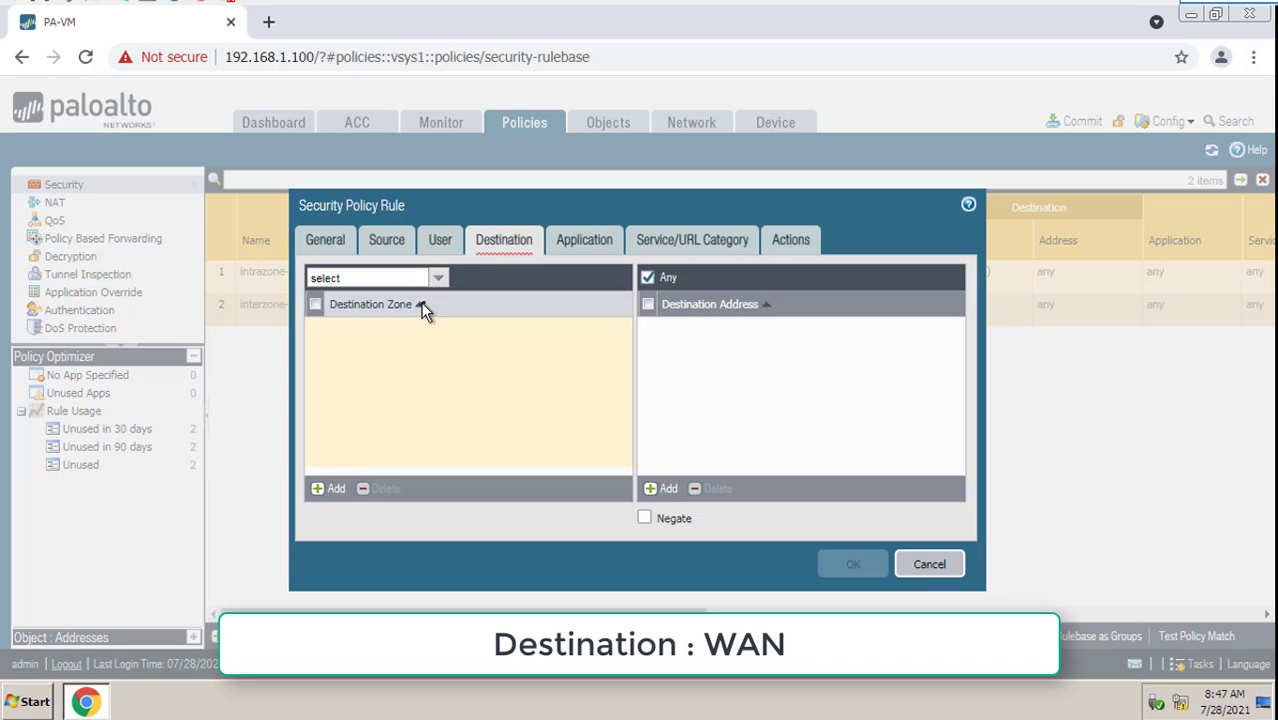
{"action": "left_click", "coordinate": [330, 489]}
{"action": "left_click", "coordinate": [334, 368]}
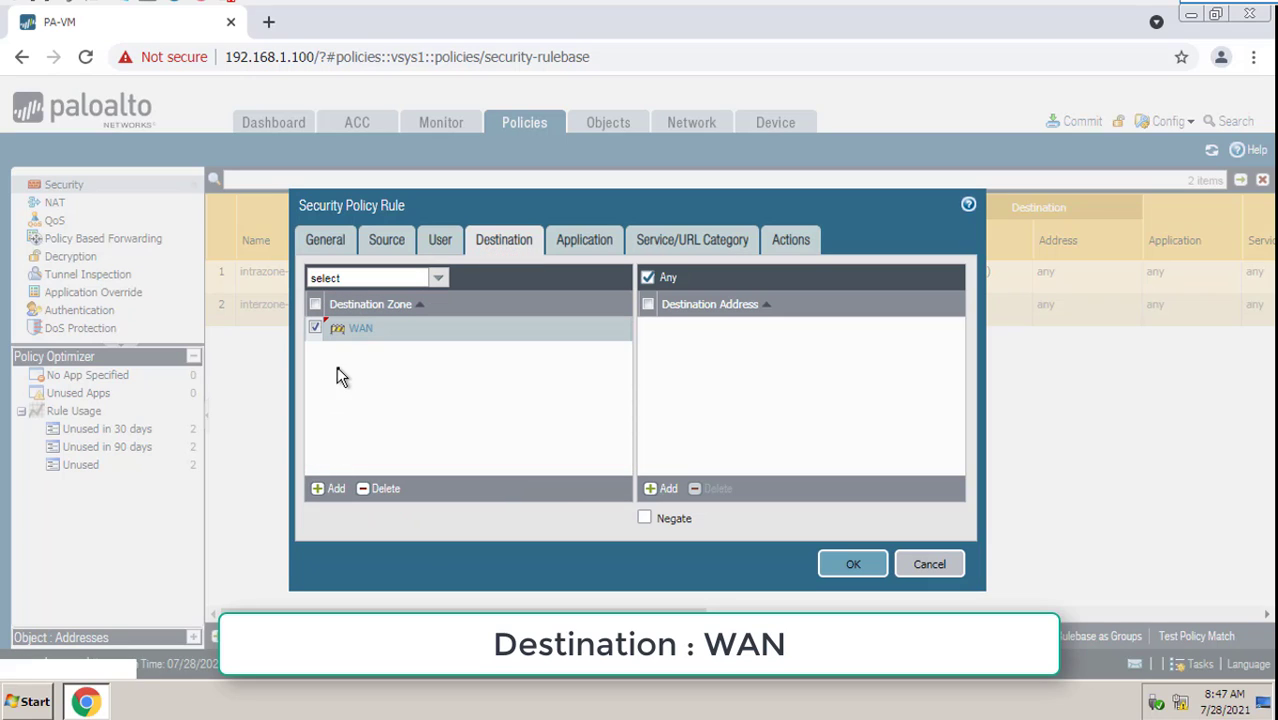
Step: Give Access_Internet service any and Log at Session Start, then save it
{"action": "left_click", "coordinate": [680, 248]}
{"action": "left_click", "coordinate": [438, 278]}
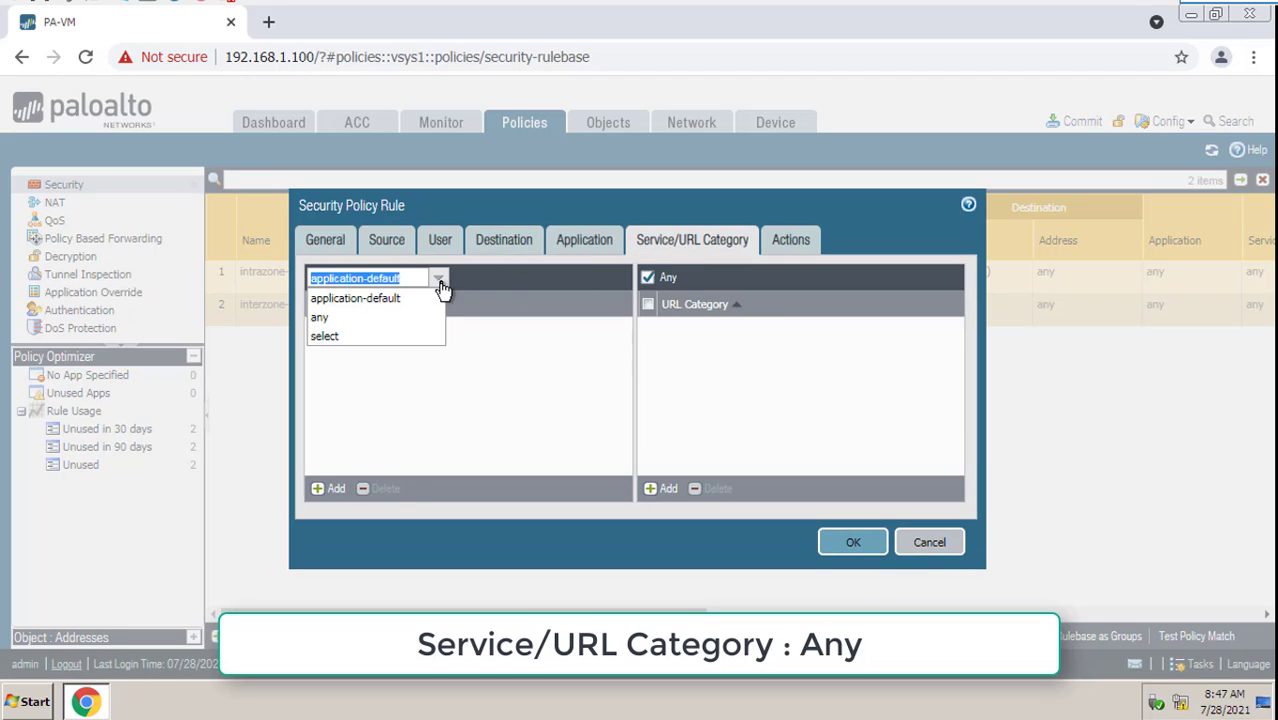
{"action": "left_click", "coordinate": [404, 316]}
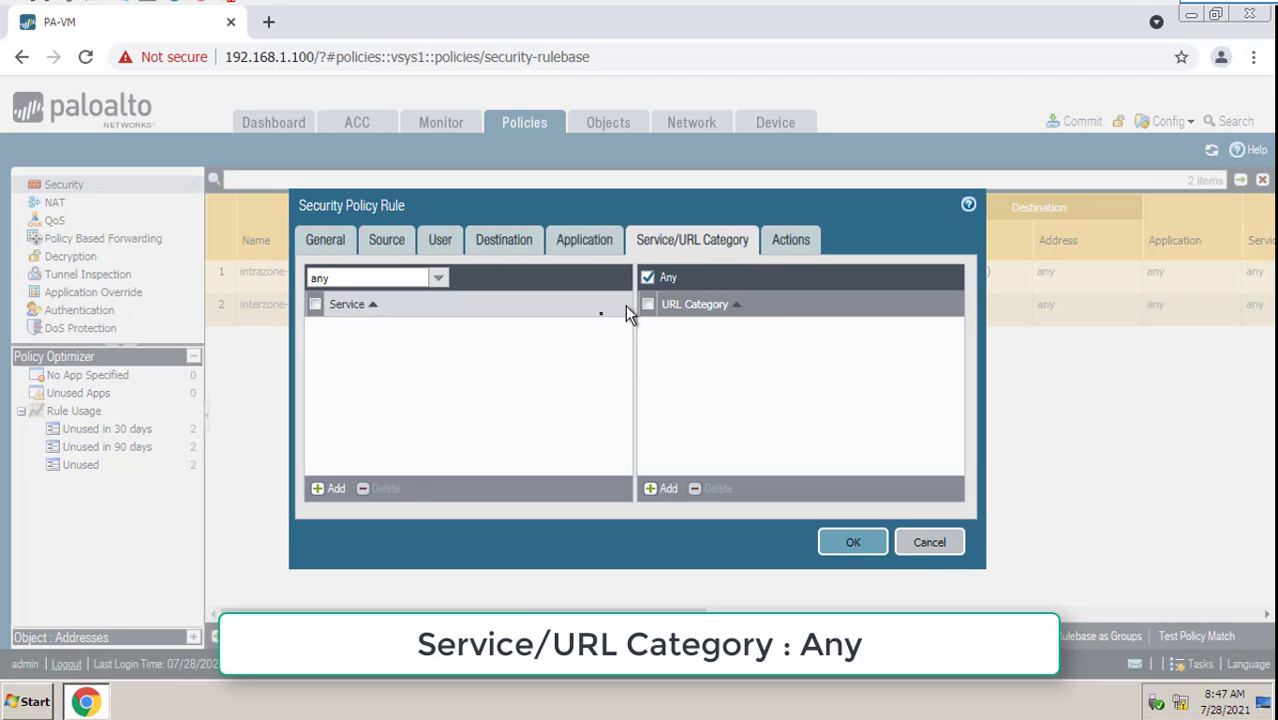
{"action": "left_click", "coordinate": [790, 244]}
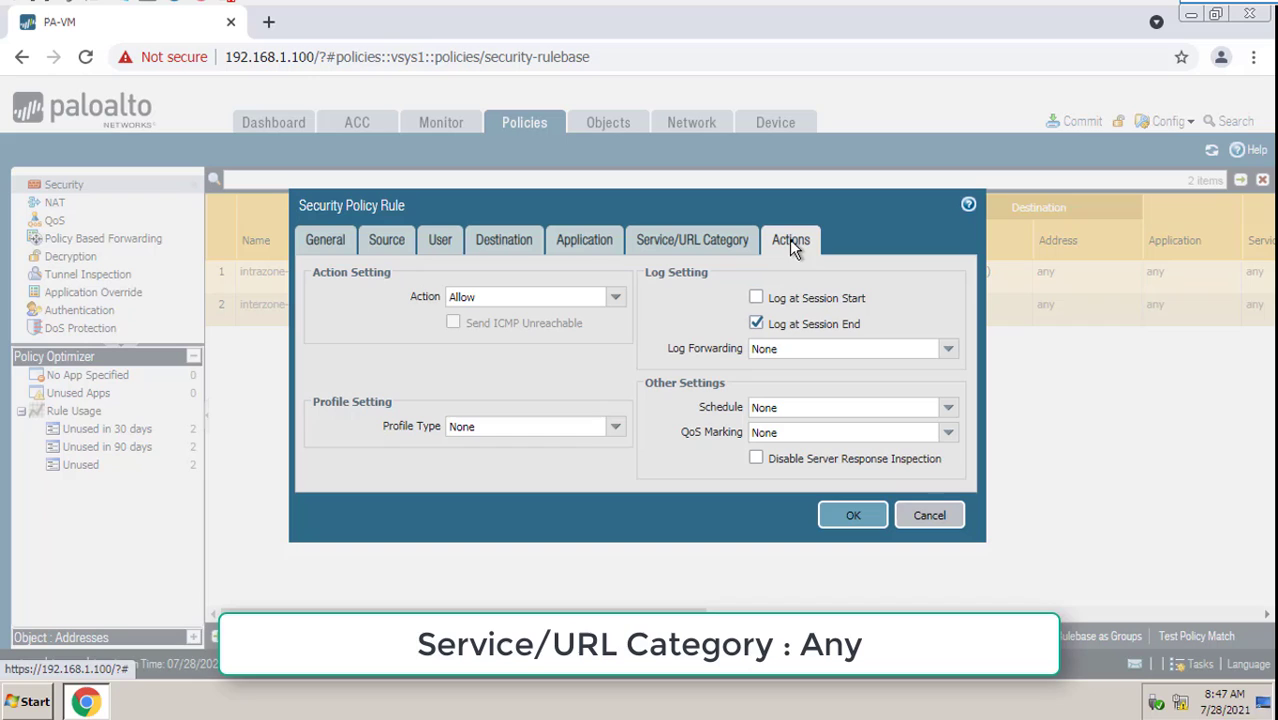
{"action": "left_click", "coordinate": [800, 300]}
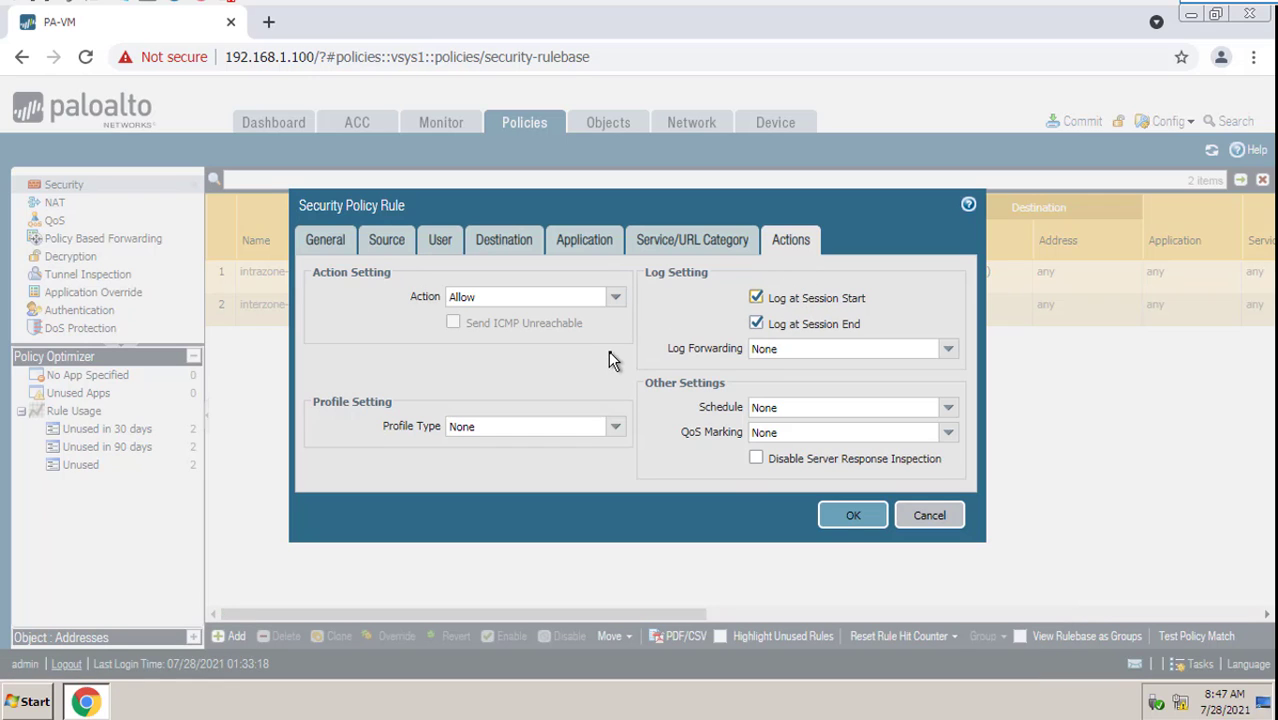
{"action": "left_click", "coordinate": [853, 515]}
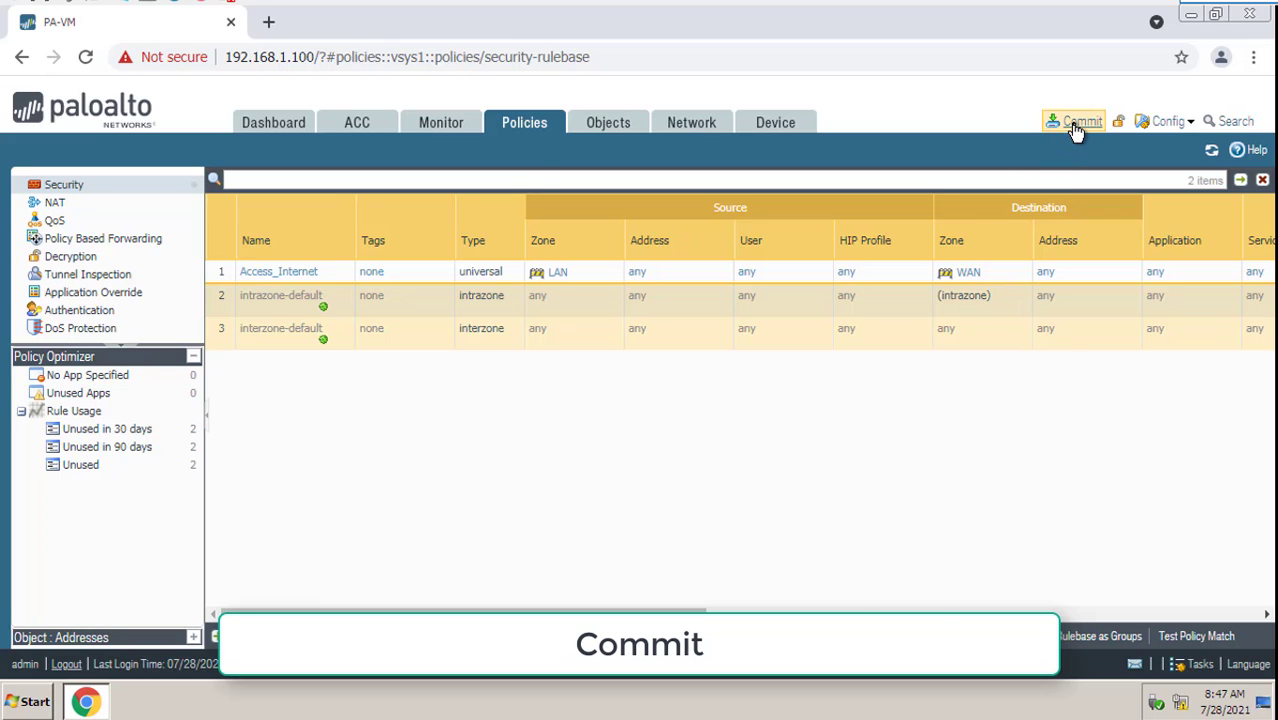
Step: Commit all pending firewall changes and dismiss the successful commit status
{"action": "left_click", "coordinate": [1075, 124]}
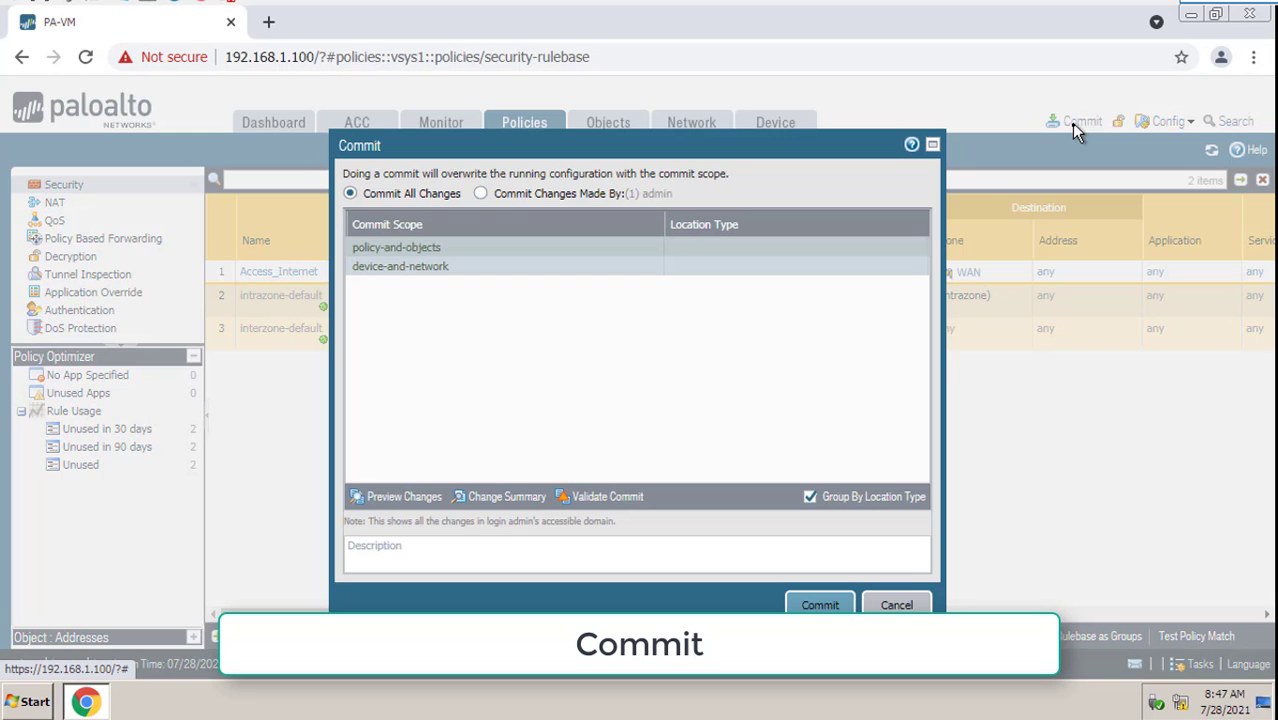
{"action": "left_click", "coordinate": [820, 605]}
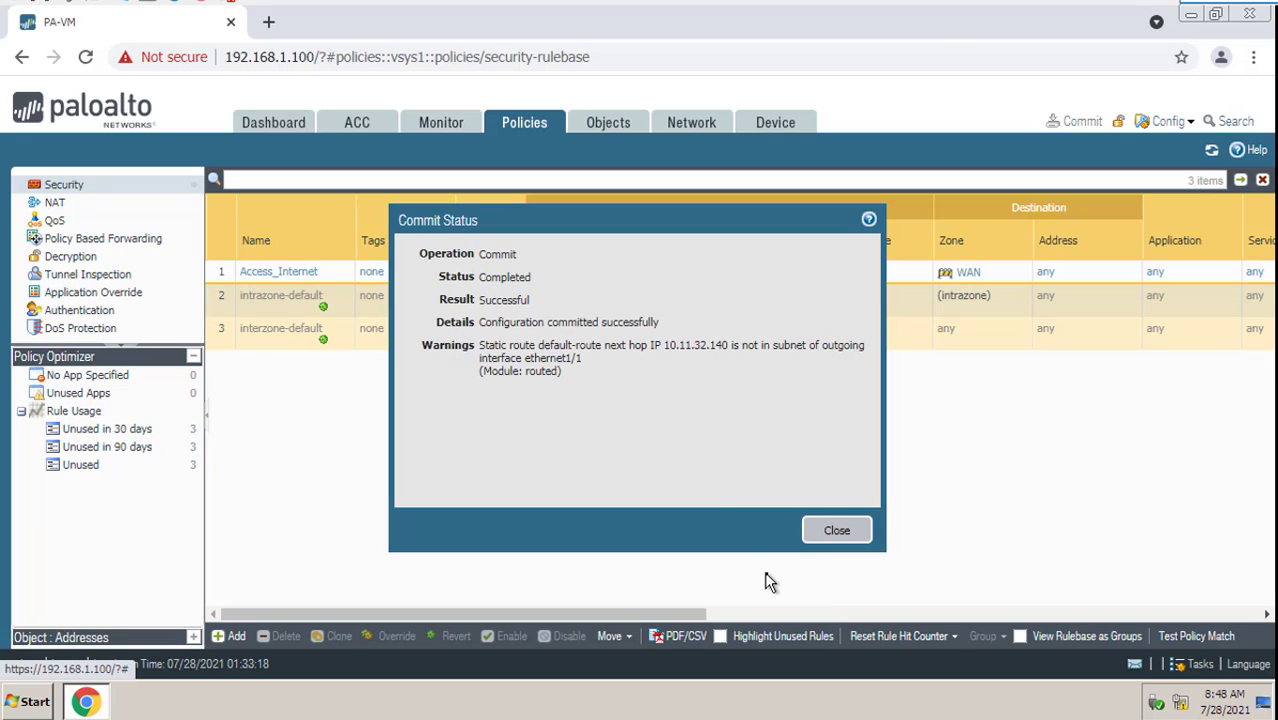
{"action": "left_click", "coordinate": [836, 530]}
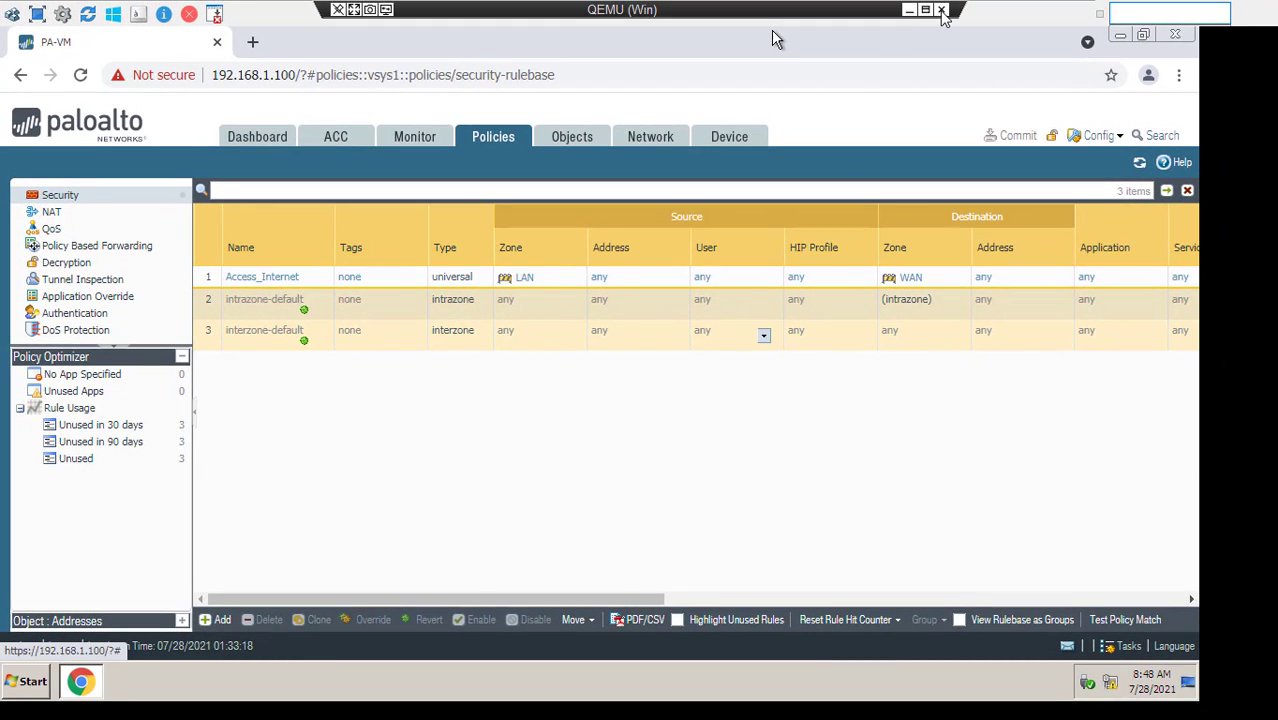
Step: Close the firewall console and open a command prompt on the LAN Windows PC
{"action": "left_click", "coordinate": [941, 11]}
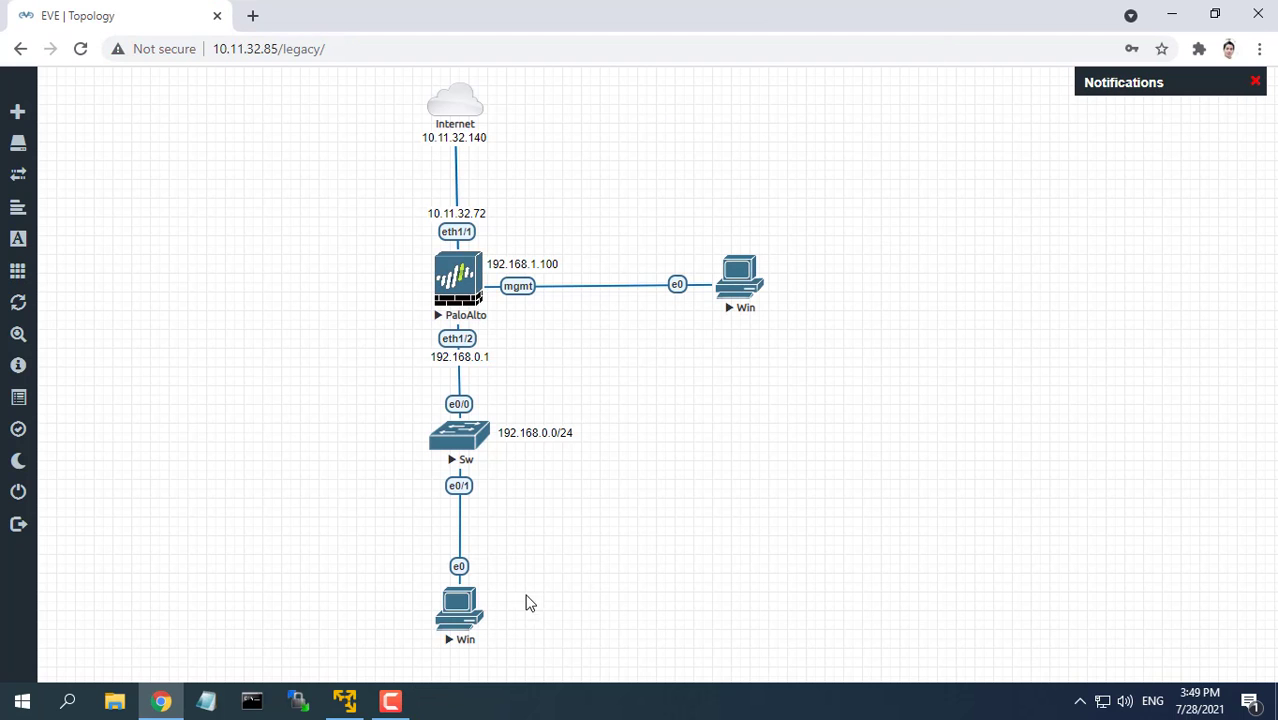
{"action": "left_click", "coordinate": [475, 612]}
{"action": "left_click", "coordinate": [741, 187]}
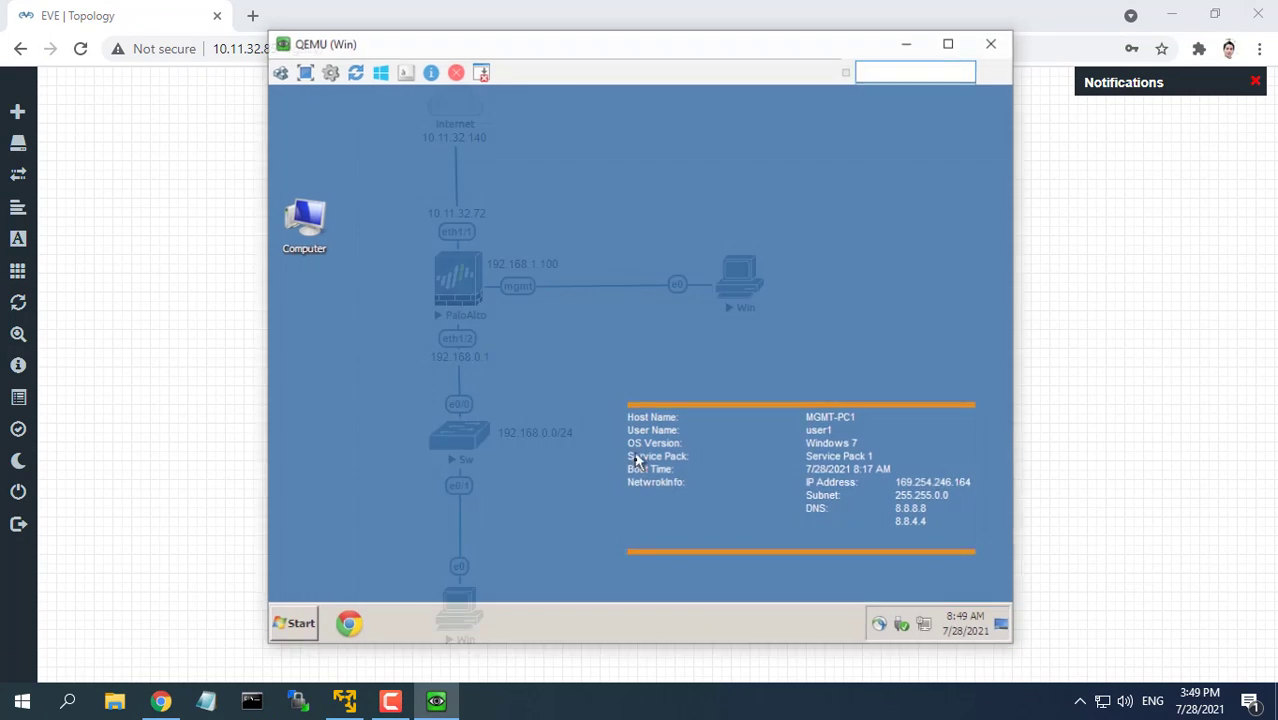
{"action": "left_click", "coordinate": [300, 622]}
{"action": "type", "text": "cmd"}
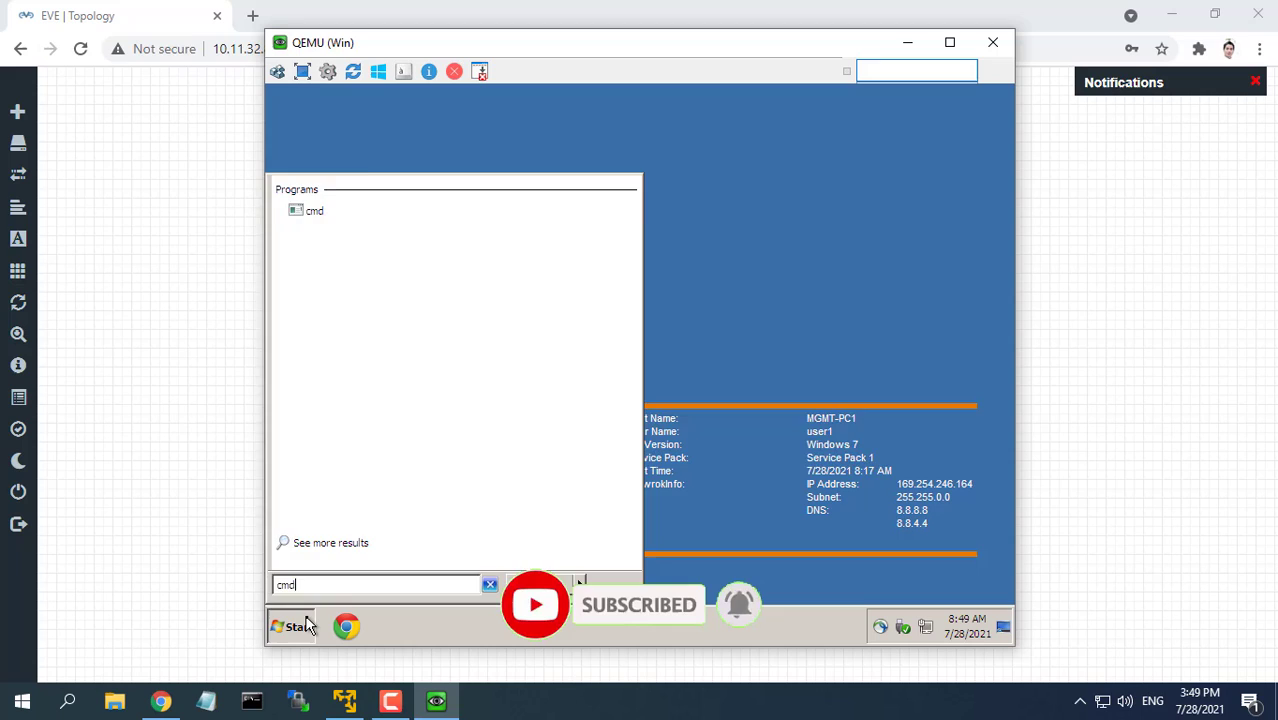
{"action": "key", "text": "Return"}
Step: Confirm the PC's 192.168.0.5 address with ipconfig, clear the screen, and ping 8.8.8.8
{"action": "type", "text": "ipconf"}
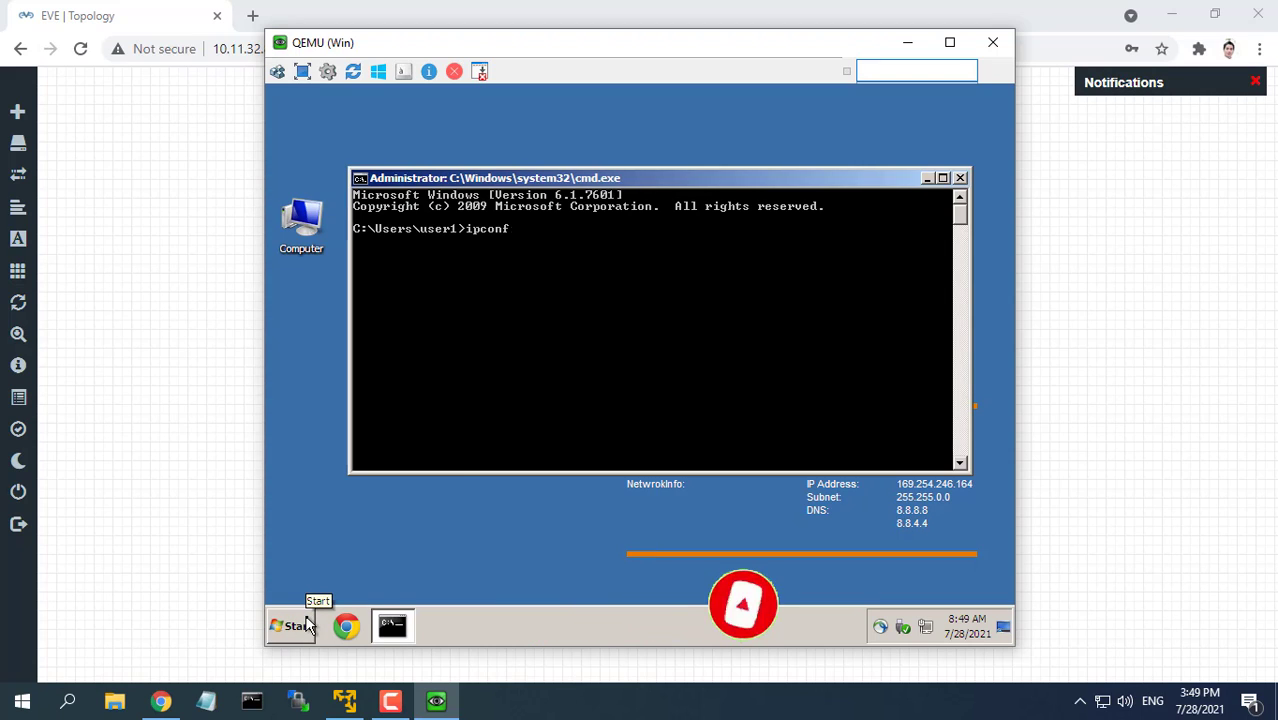
{"action": "type", "text": "ig"}
{"action": "key", "text": "Return"}
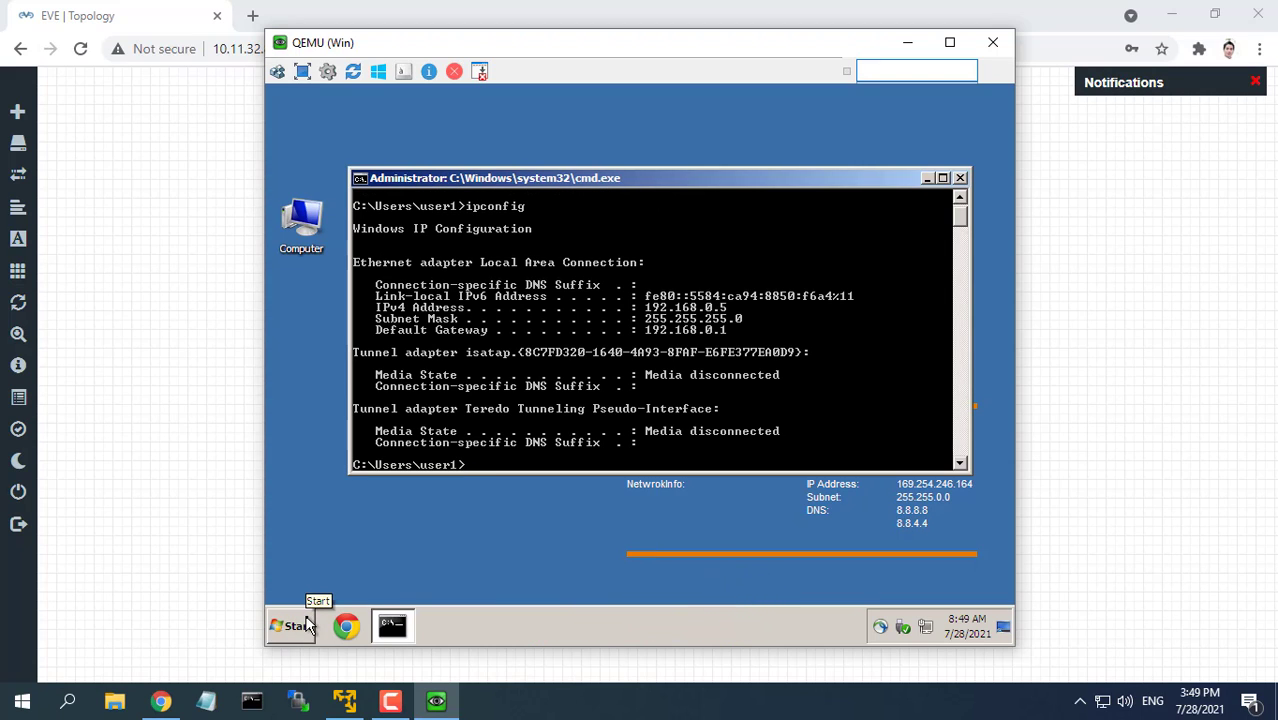
{"action": "type", "text": "cls"}
{"action": "key", "text": "Return"}
{"action": "type", "text": "ping 8.8.8.8"}
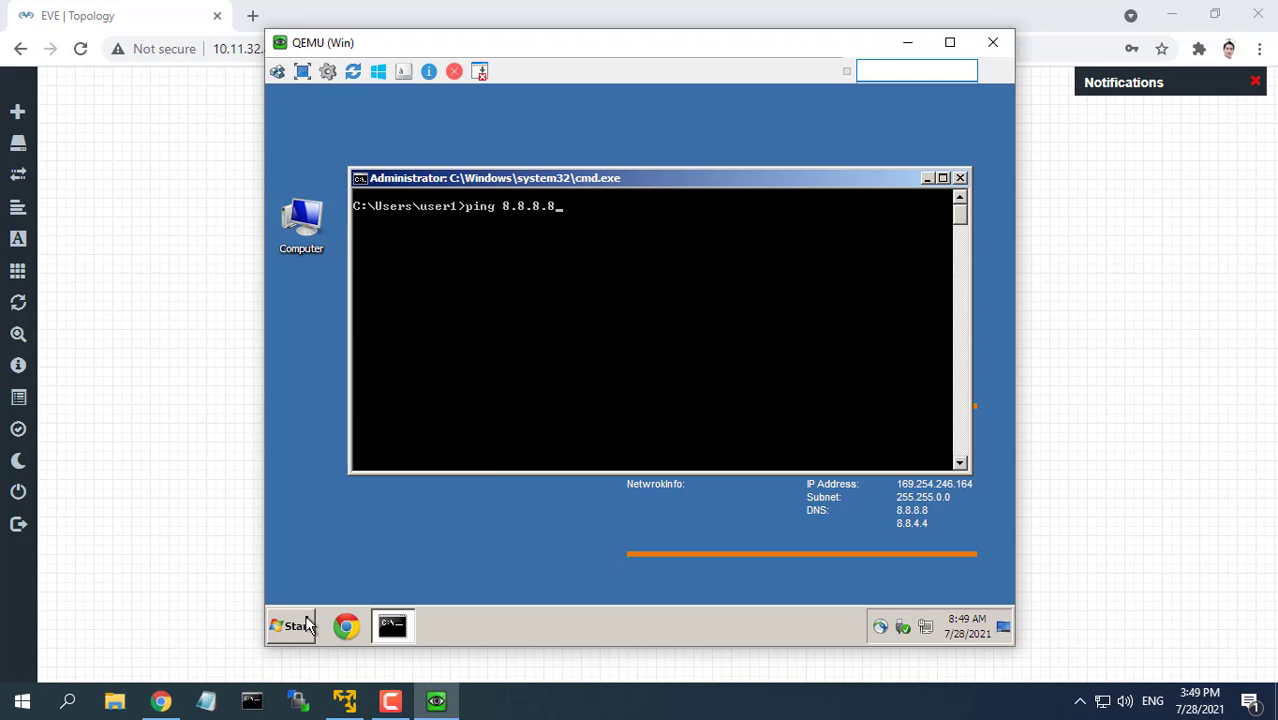
{"action": "key", "text": "Return"}
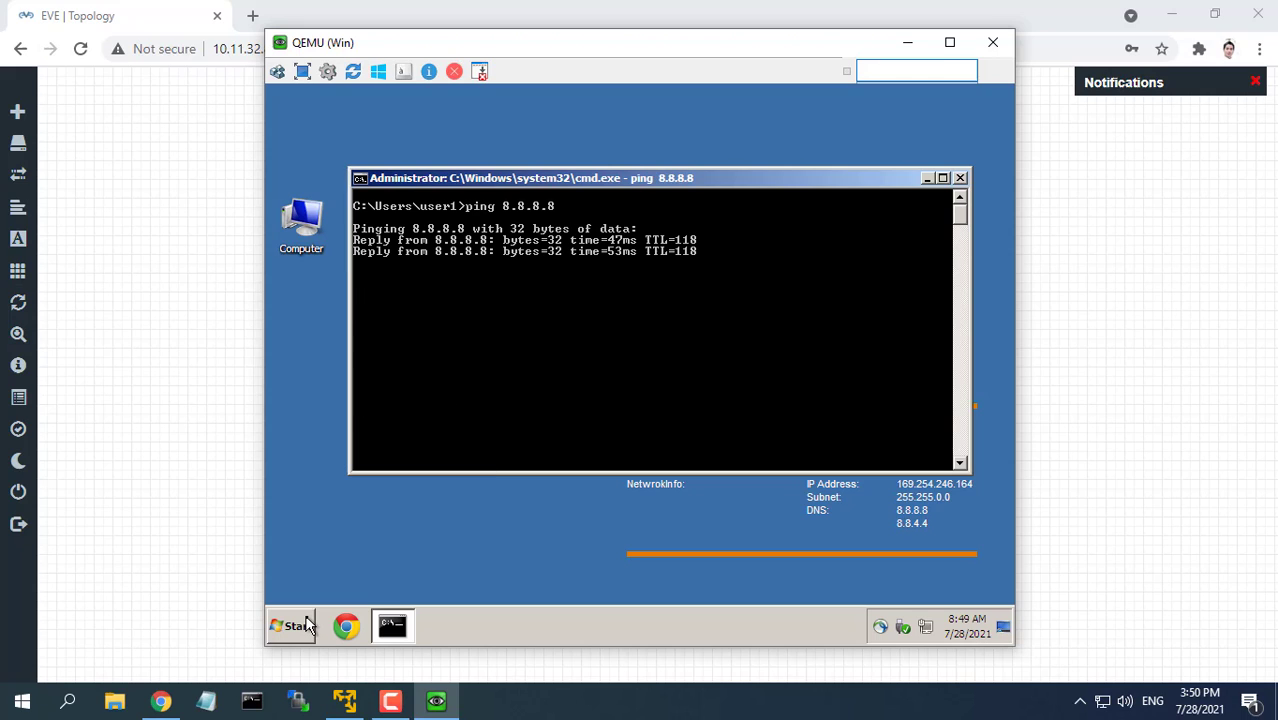